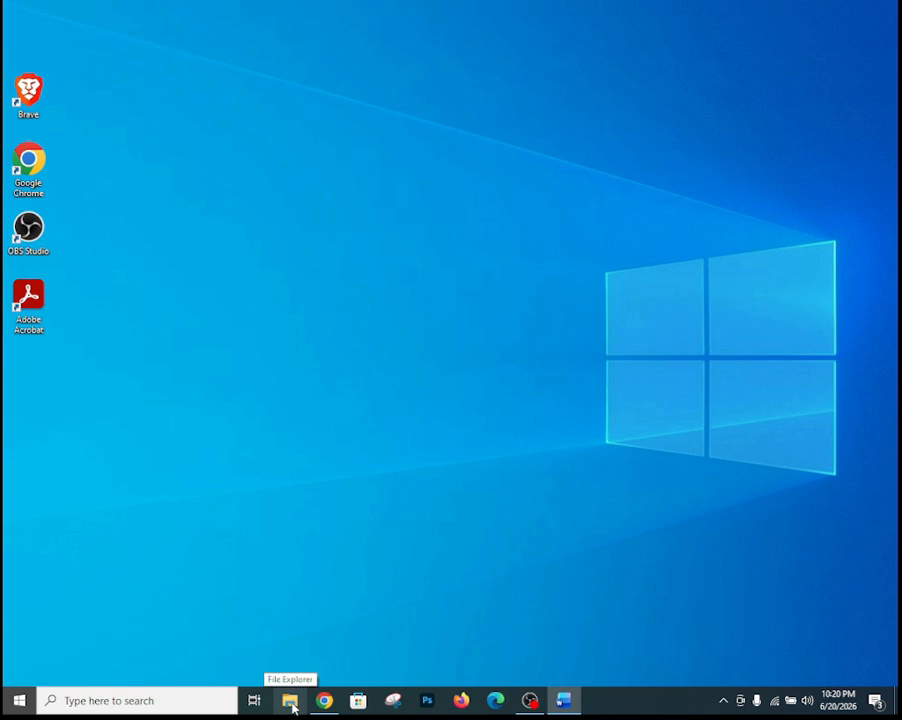
- Open the Windows search panel and dismiss it twice without launching anything
{"action": "left_click", "coordinate": [179, 702]}
{"action": "type", "text": "fi"}
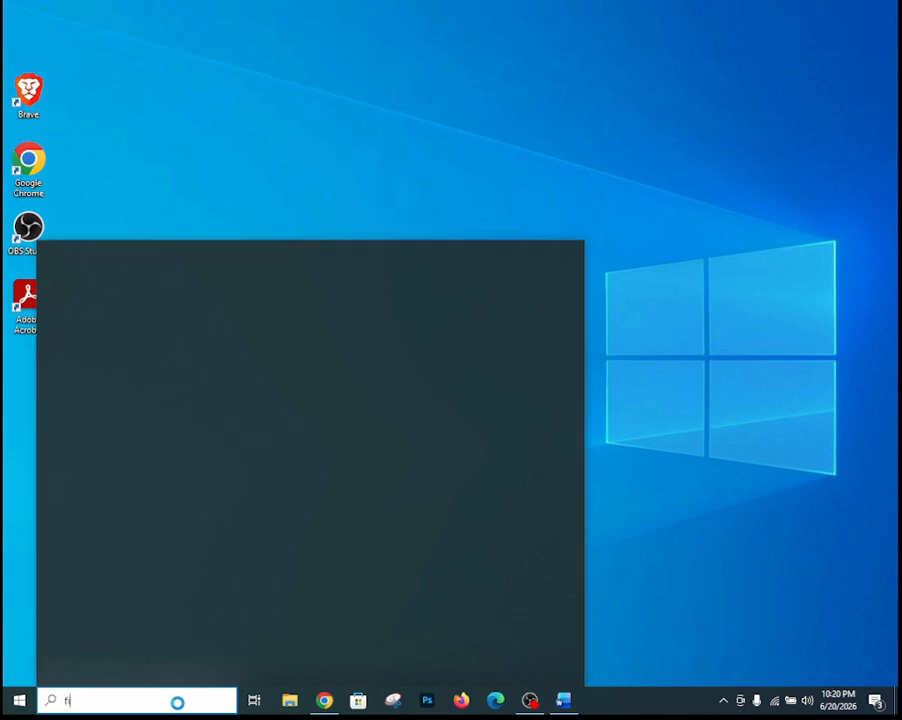
{"action": "type", "text": "le ex"}
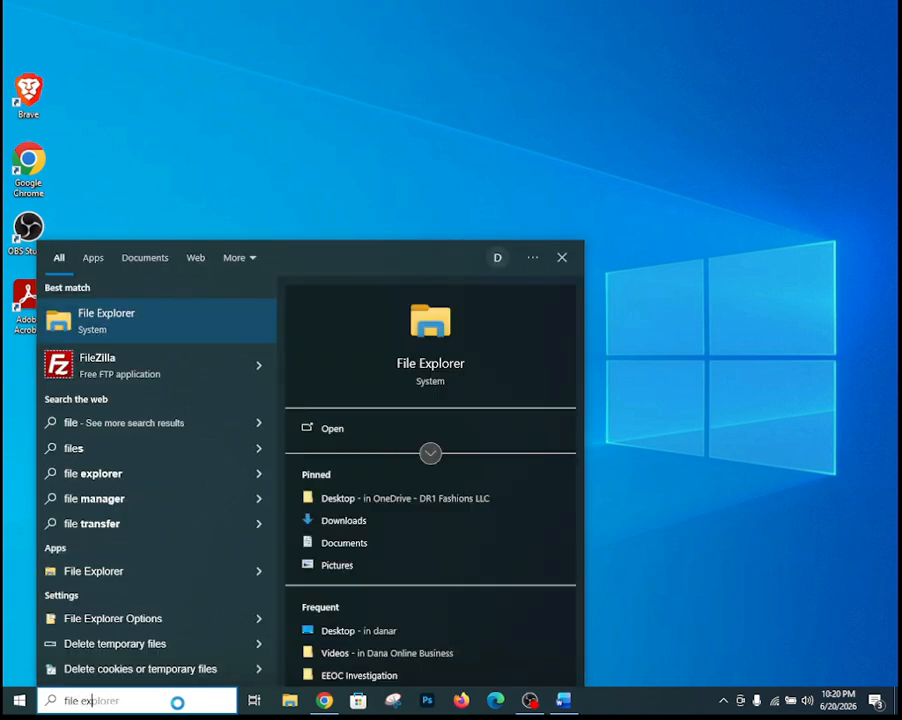
{"action": "key", "text": "Escape"}
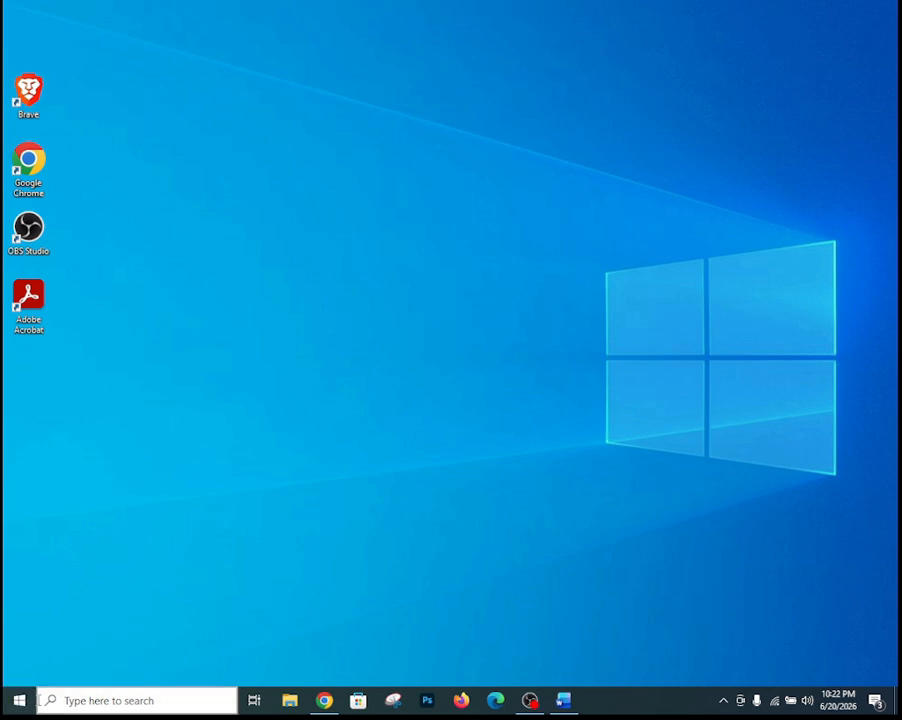
{"action": "left_click", "coordinate": [148, 700]}
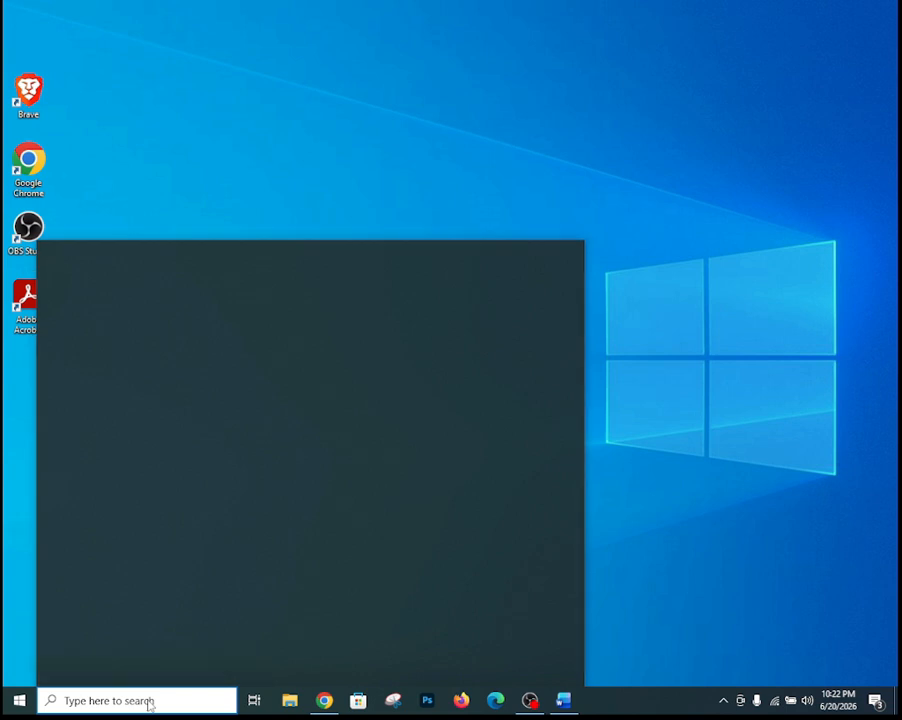
{"action": "left_click", "coordinate": [711, 25]}
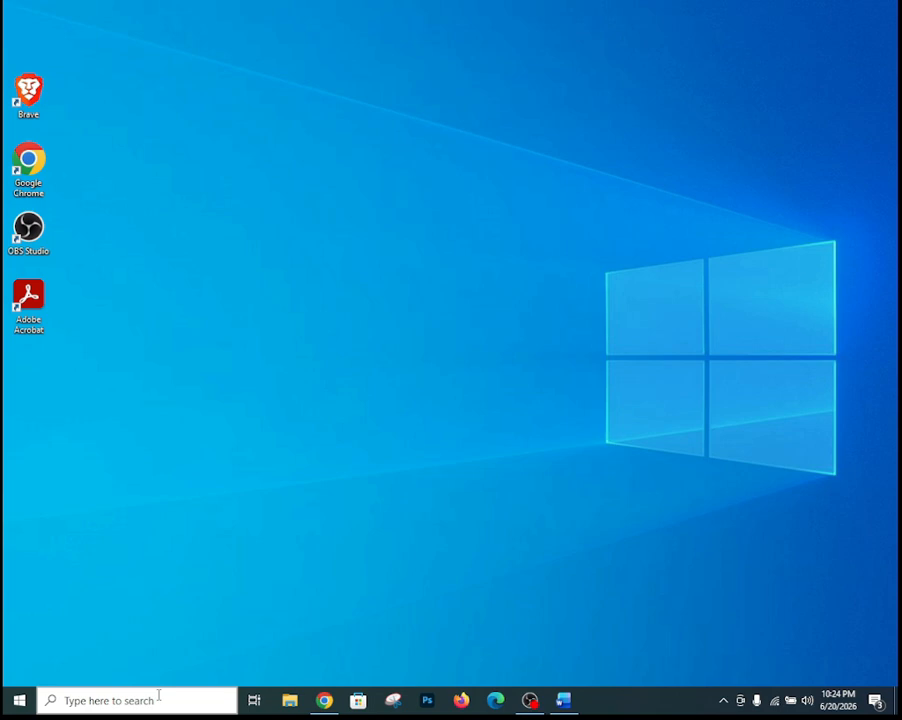
- Review the Microsoft 365 Apps for business repair options in Apps settings, then close Settings without repairing
{"action": "key", "text": "super+i"}
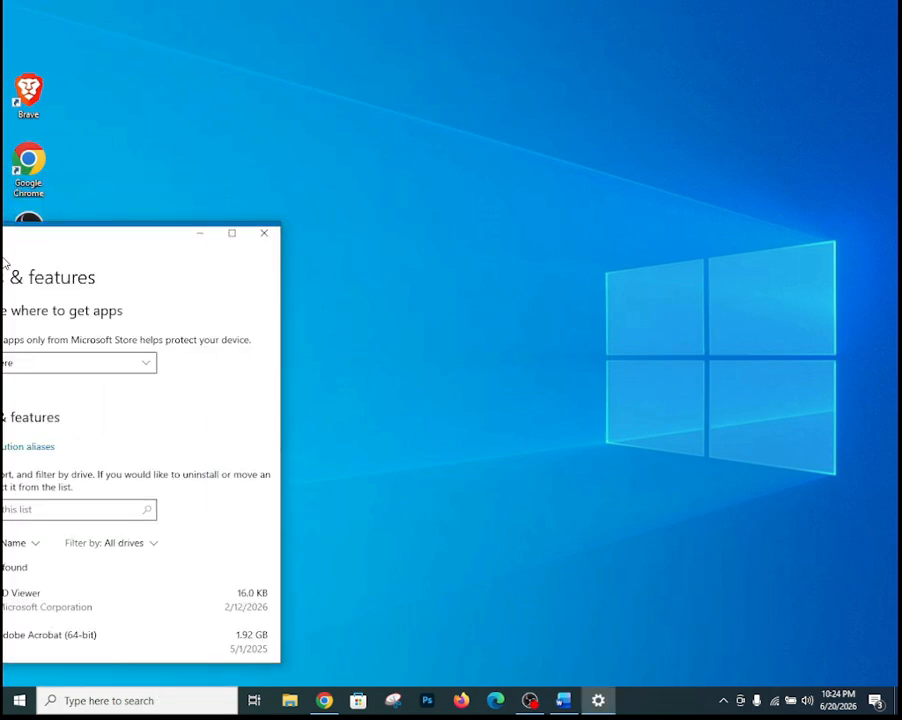
{"action": "left_click_drag", "start_coordinate": [6, 258], "coordinate": [493, 87]}
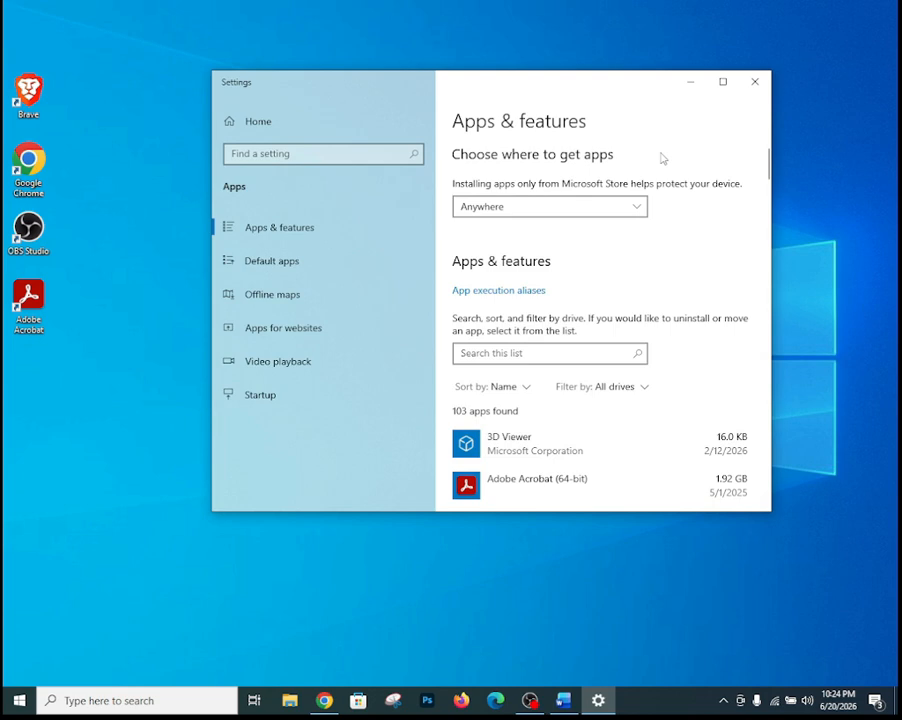
{"action": "left_click", "coordinate": [721, 83]}
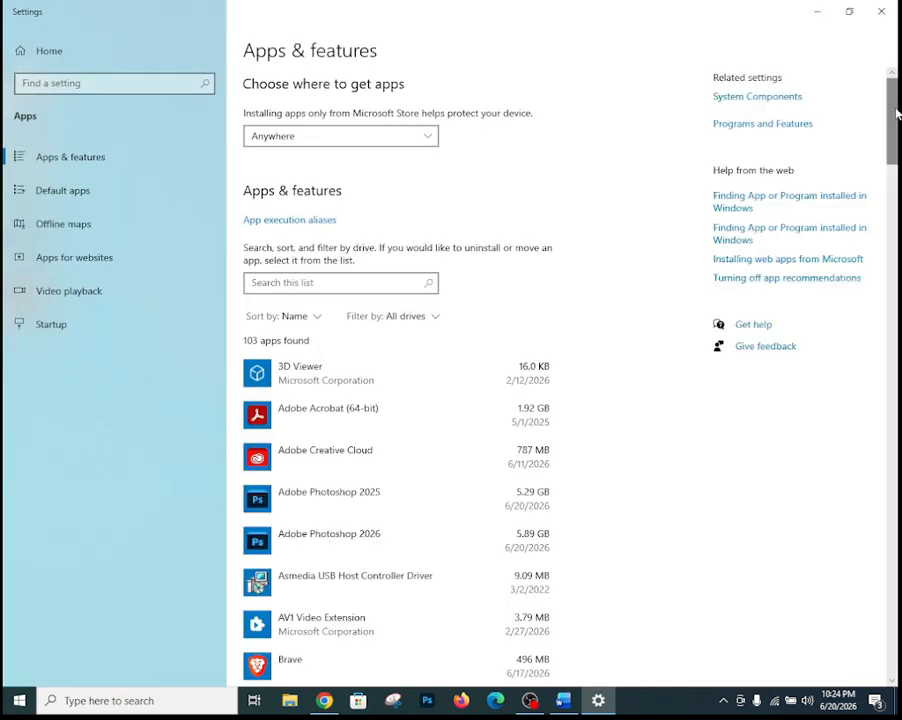
{"action": "left_click_drag", "start_coordinate": [896, 116], "coordinate": [888, 316]}
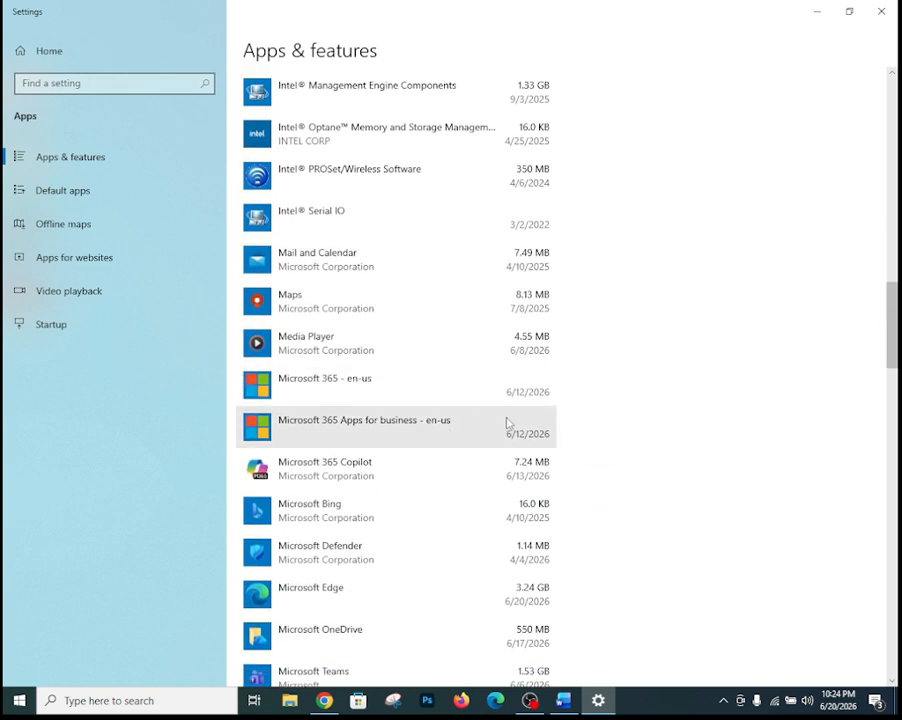
{"action": "left_click", "coordinate": [544, 425]}
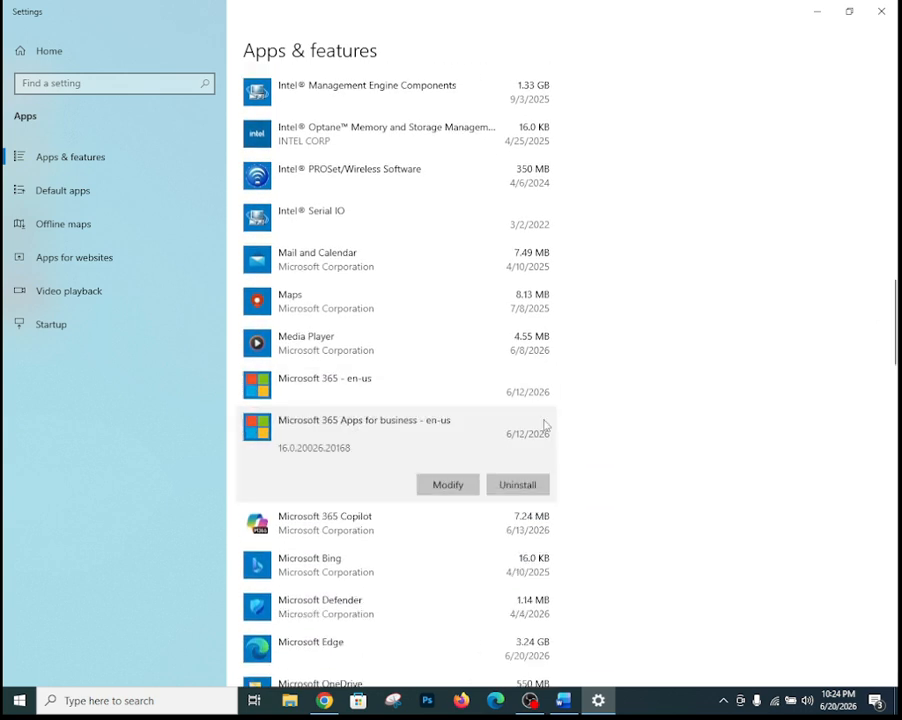
{"action": "left_click", "coordinate": [442, 485]}
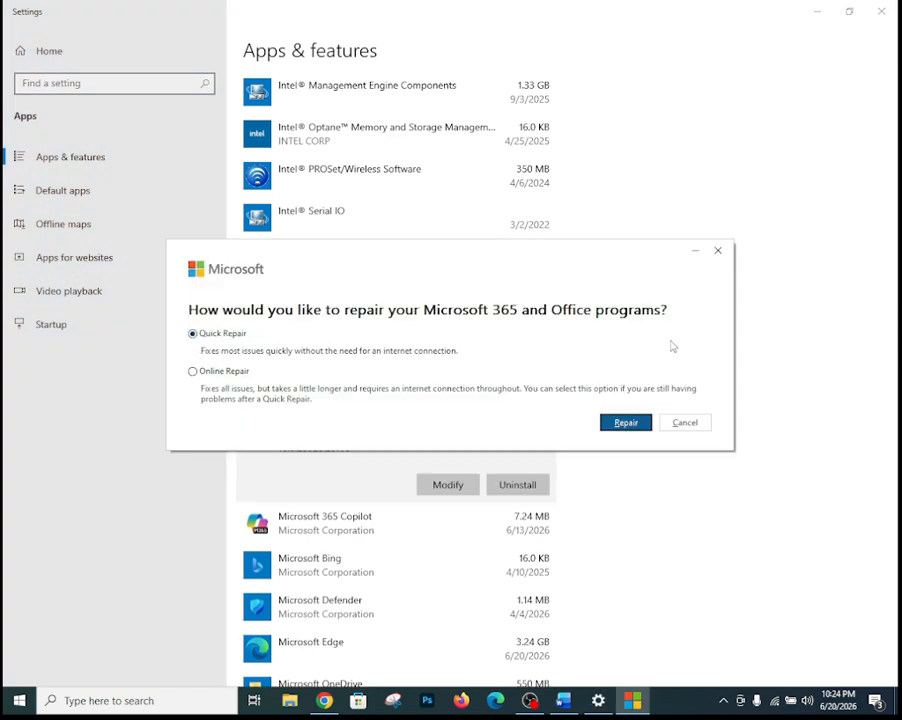
{"action": "left_click", "coordinate": [717, 251]}
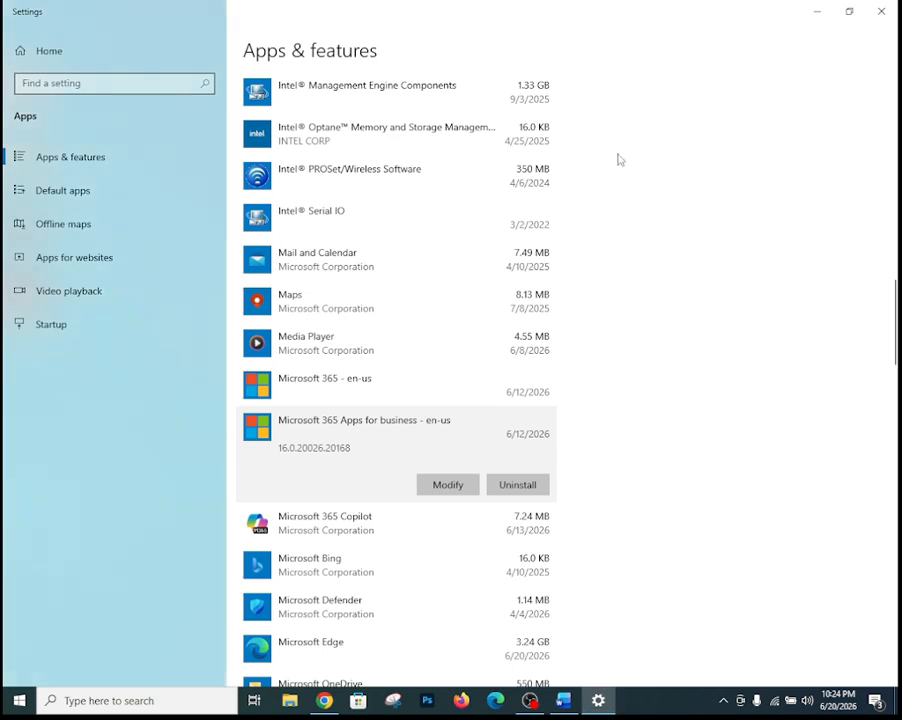
{"action": "left_click", "coordinate": [882, 13]}
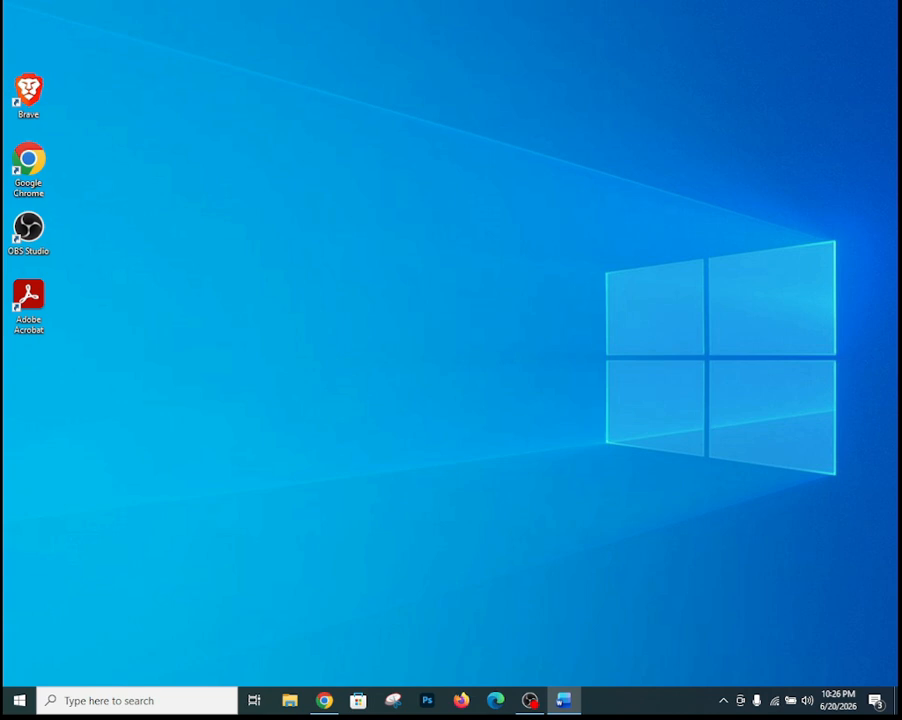
- Search for 'regedit' and launch Registry Editor
{"action": "left_click", "coordinate": [155, 702]}
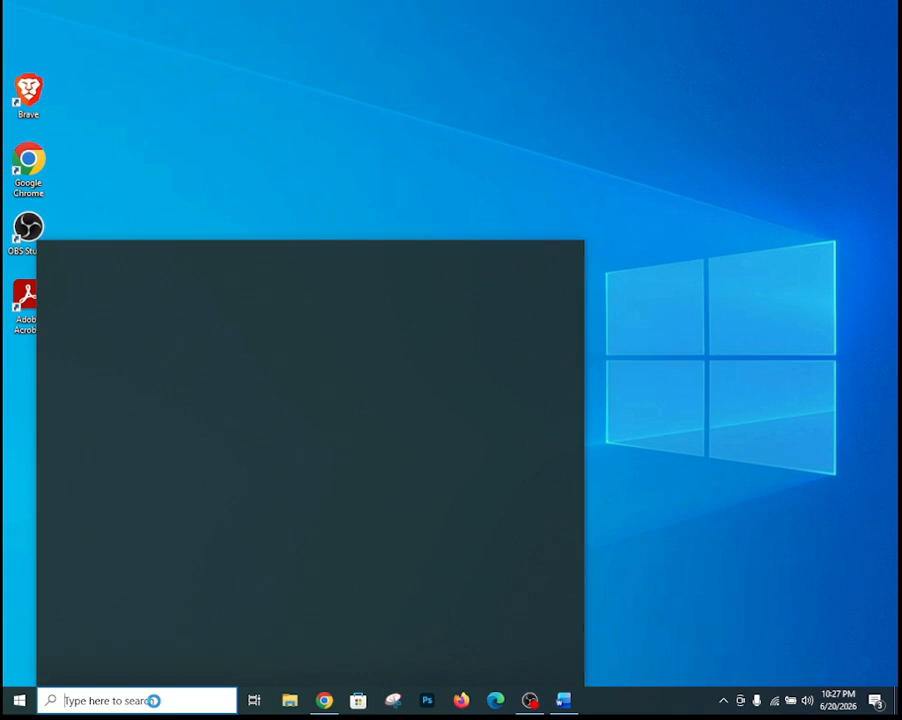
{"action": "type", "text": "rege"}
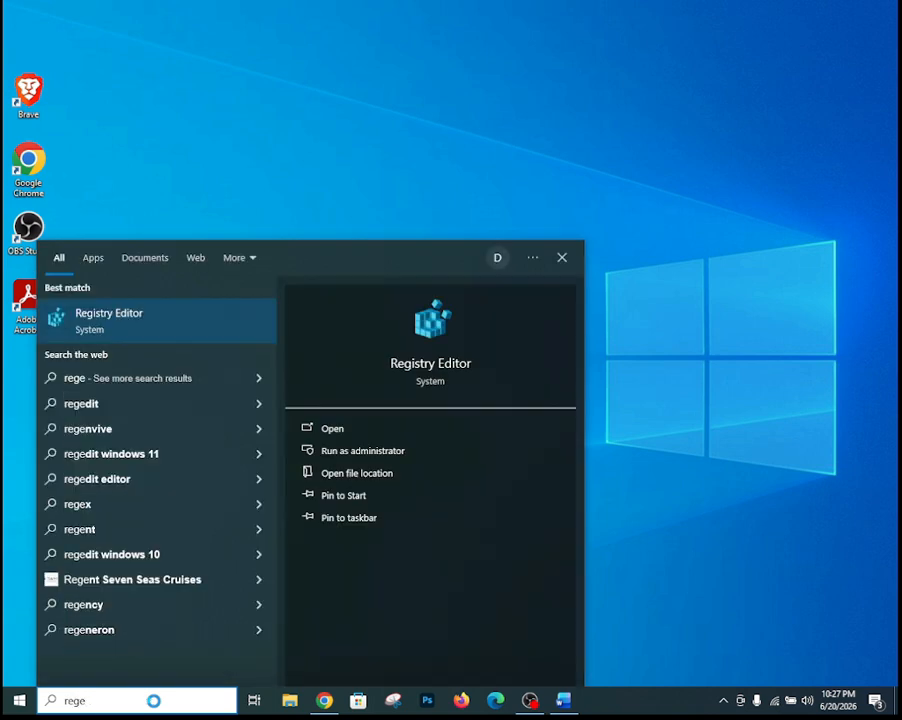
{"action": "type", "text": "dit"}
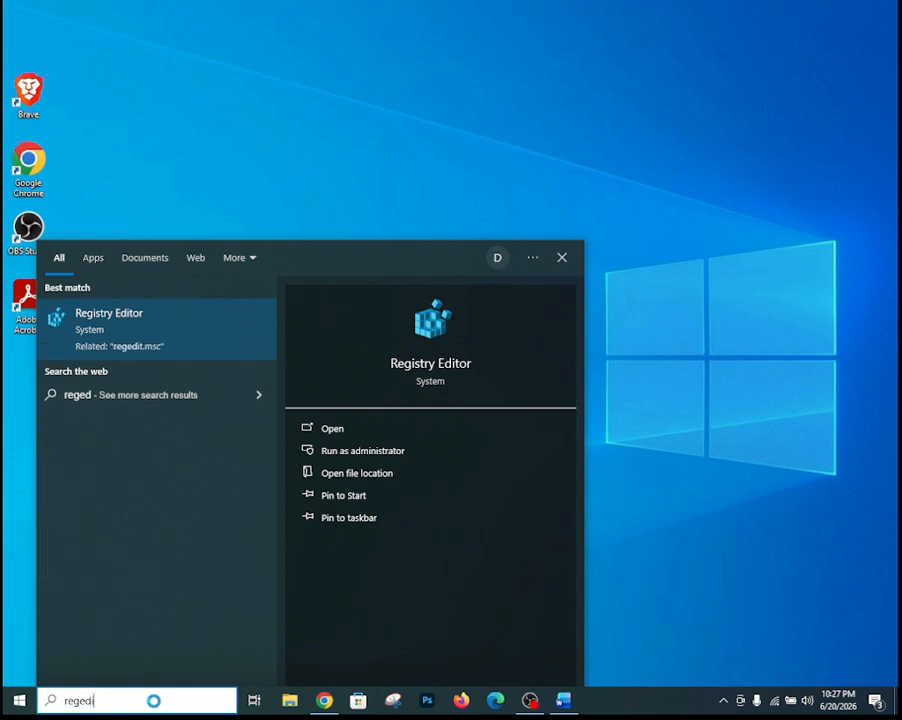
{"action": "left_click", "coordinate": [133, 326]}
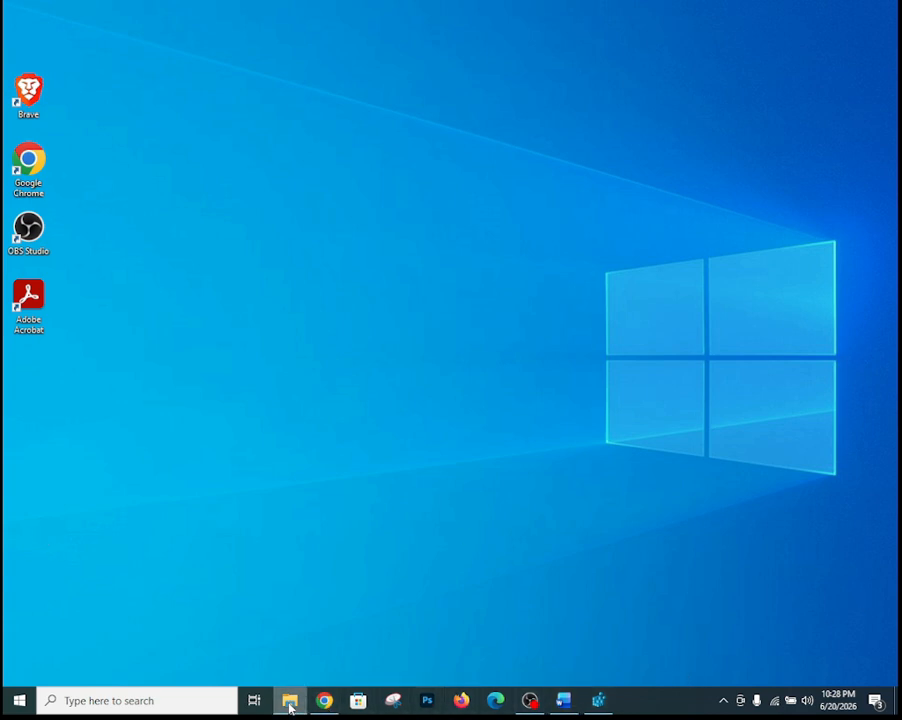
- Open File Explorer maximized and bring up the OneDrive - Personal context menu
{"action": "left_click", "coordinate": [290, 703]}
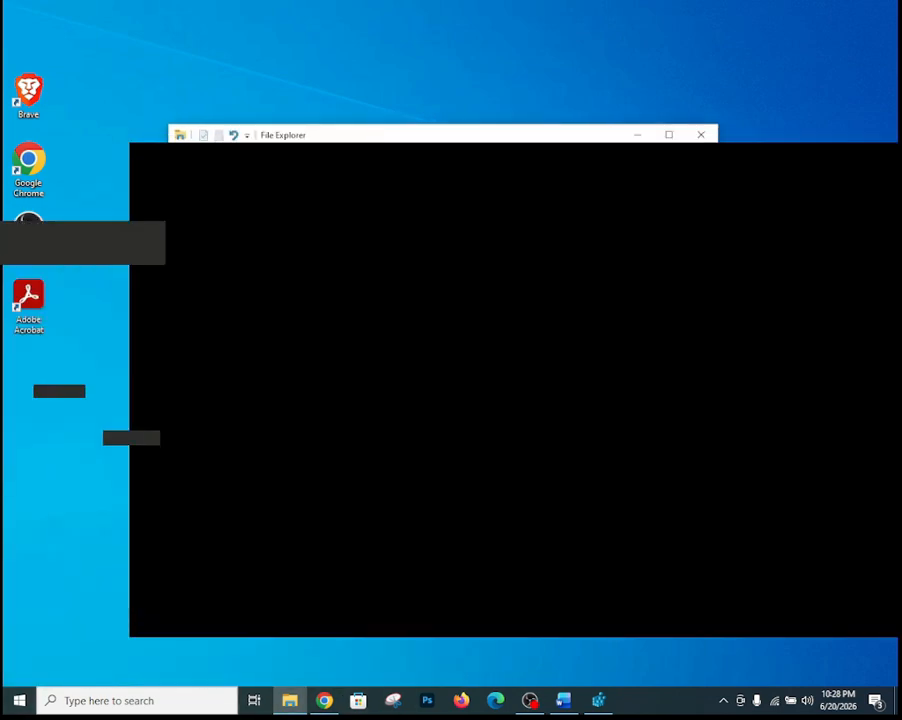
{"action": "left_click", "coordinate": [669, 134]}
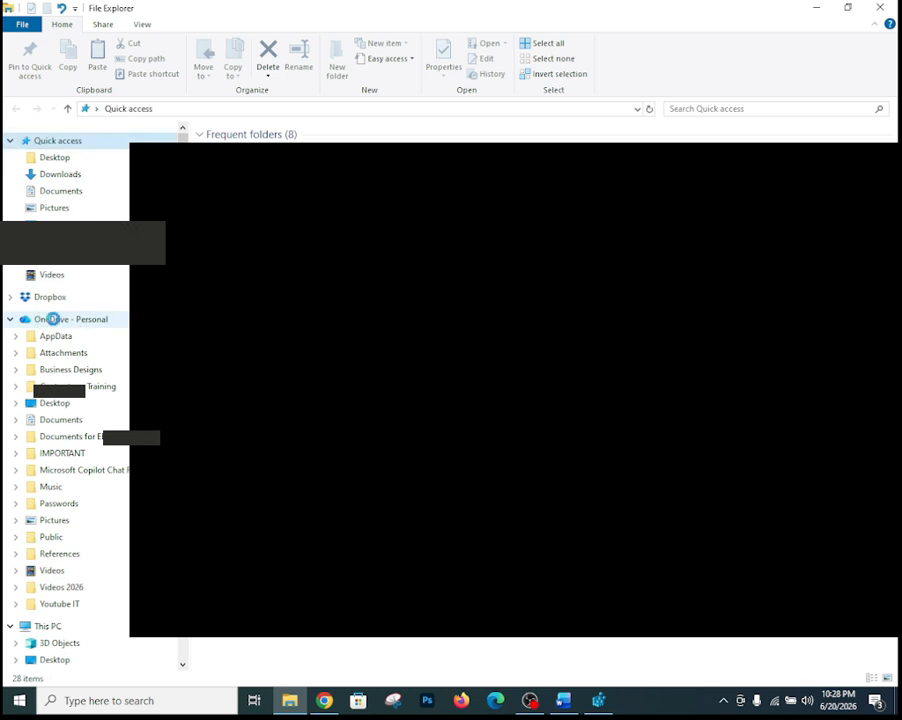
{"action": "right_click", "coordinate": [54, 319]}
- Open OneDrive Settings and its Manage backup page for PC folders
{"action": "left_click", "coordinate": [87, 433]}
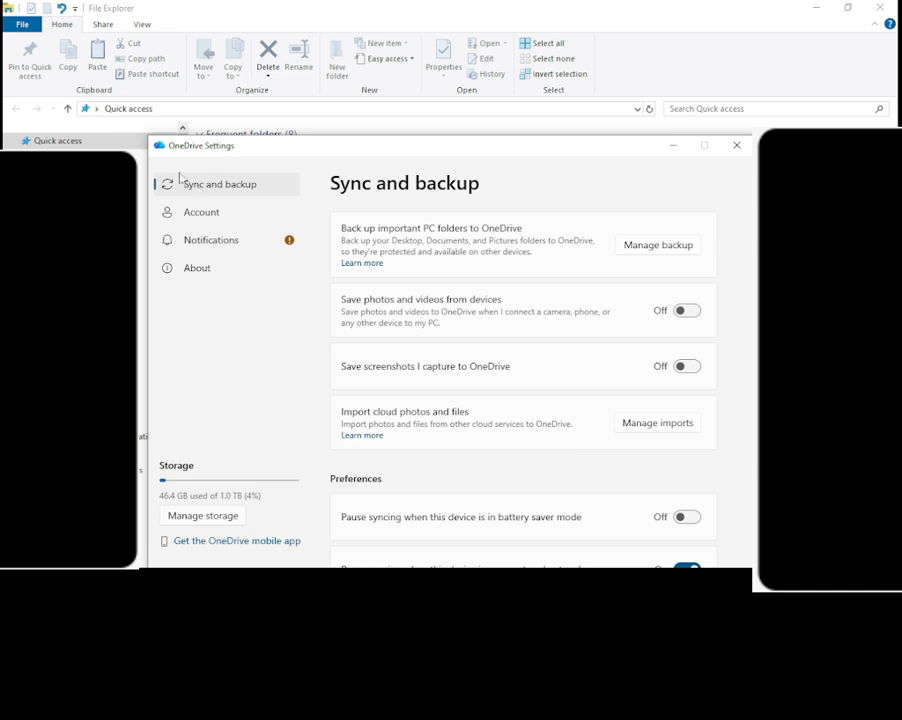
{"action": "left_click", "coordinate": [656, 248]}
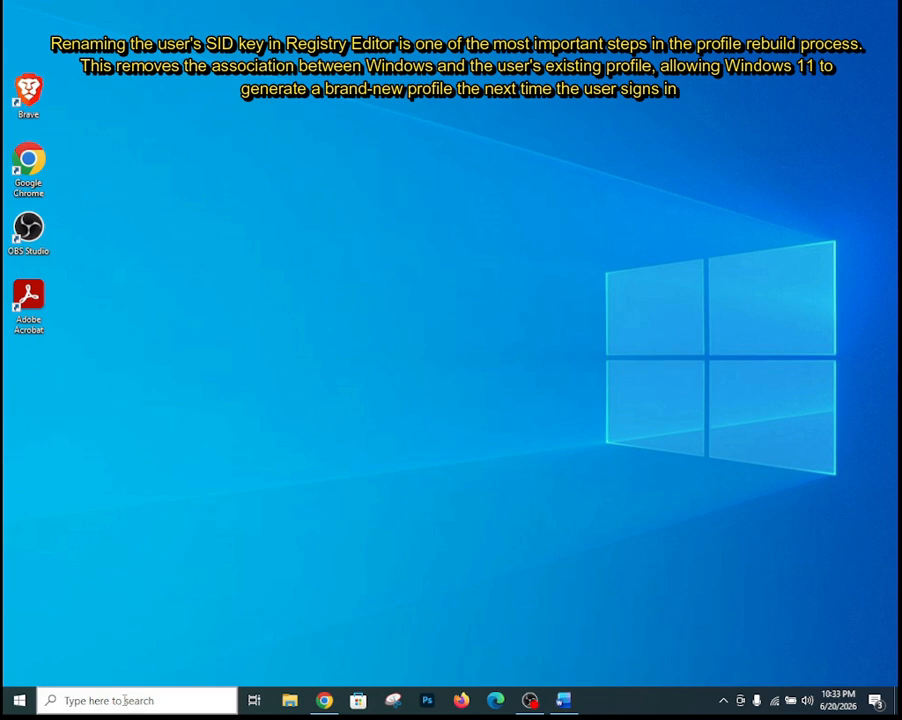
- Search for 'reged' and open Registry Editor
{"action": "left_click", "coordinate": [124, 700]}
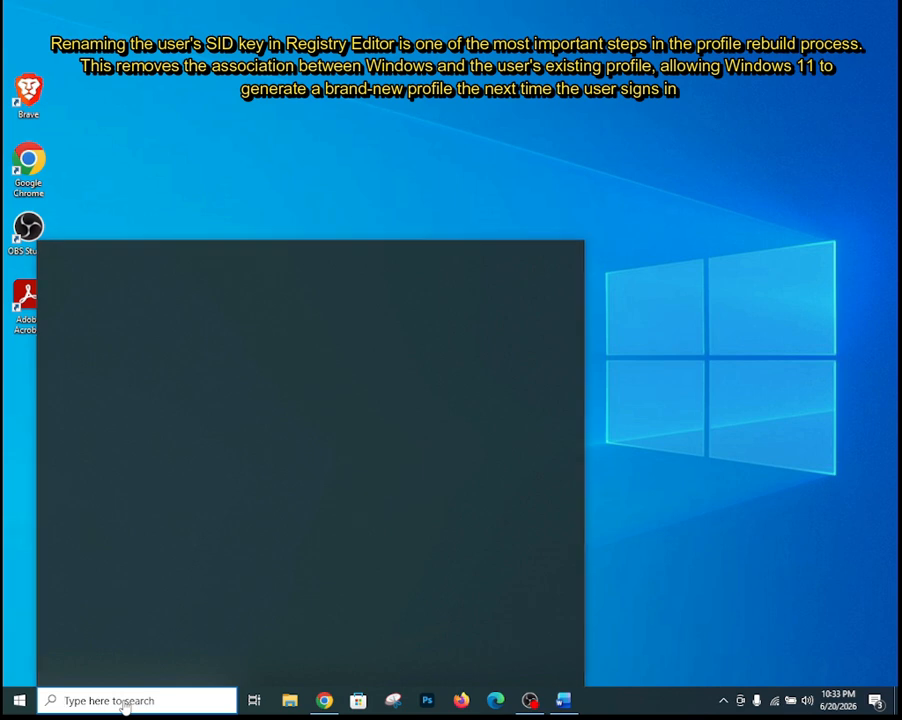
{"action": "type", "text": "reged"}
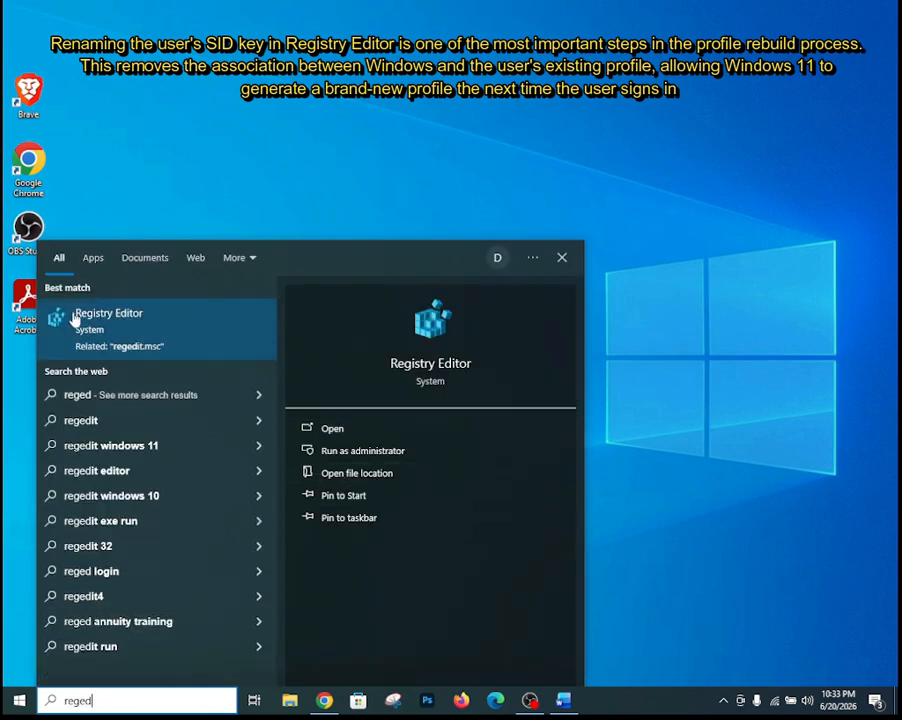
{"action": "left_click", "coordinate": [133, 323]}
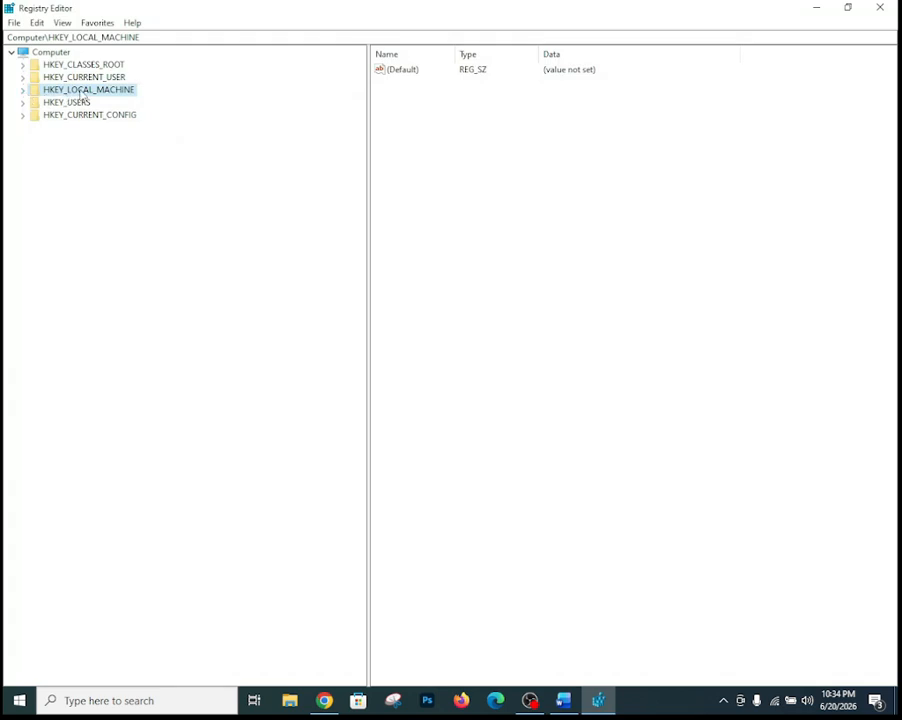
- Expand HKEY_LOCAL_MACHINE and its SOFTWARE key in the registry tree
{"action": "left_click", "coordinate": [22, 90]}
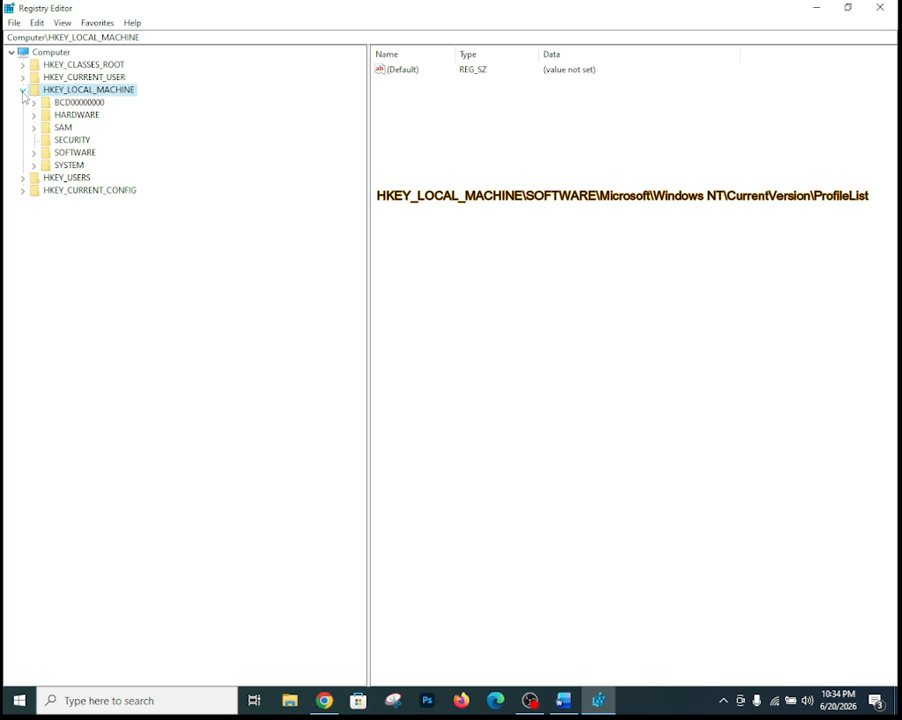
{"action": "left_click", "coordinate": [34, 152]}
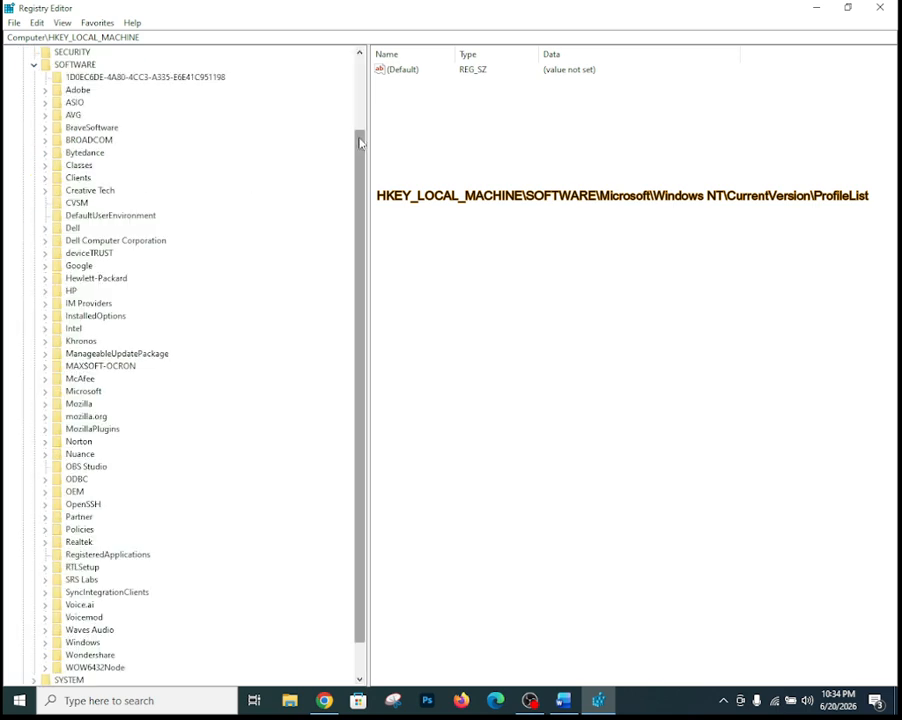
{"action": "mouse_move", "coordinate": [358, 140]}
{"action": "left_mouse_down"}
{"action": "mouse_move", "coordinate": [361, 165]}
{"action": "mouse_move", "coordinate": [362, 155]}
{"action": "left_mouse_up"}
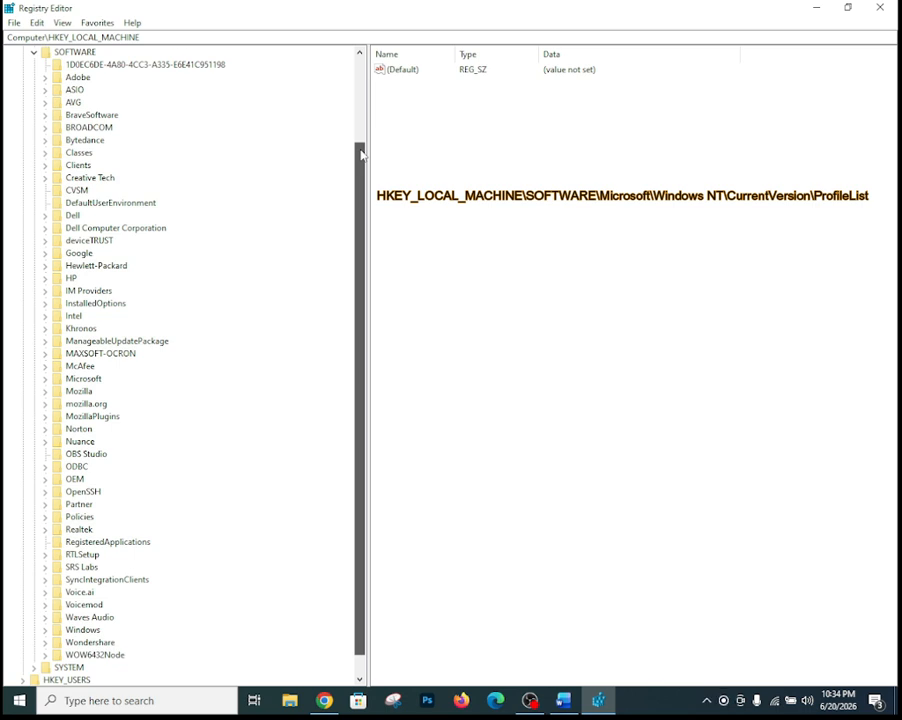
{"action": "left_click_drag", "start_coordinate": [362, 154], "coordinate": [361, 170]}
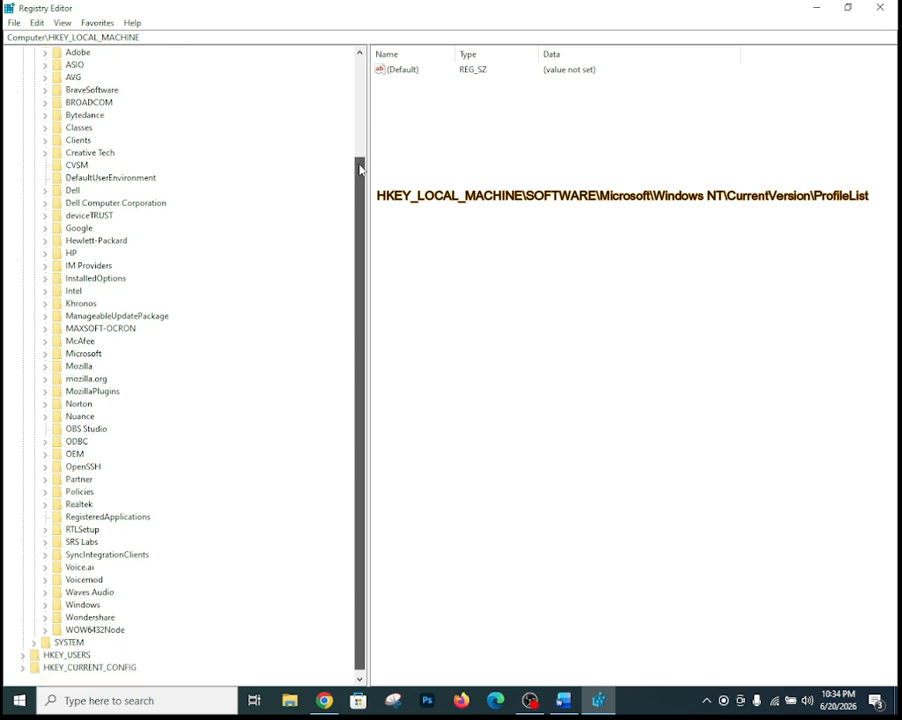
{"action": "mouse_move", "coordinate": [363, 257]}
{"action": "left_mouse_down"}
{"action": "mouse_move", "coordinate": [366, 211]}
{"action": "mouse_move", "coordinate": [362, 237]}
{"action": "left_mouse_up"}
- Expand Microsoft > Windows NT > CurrentVersion, then select and expand ProfileList to list its SID subkeys
{"action": "left_click", "coordinate": [45, 378]}
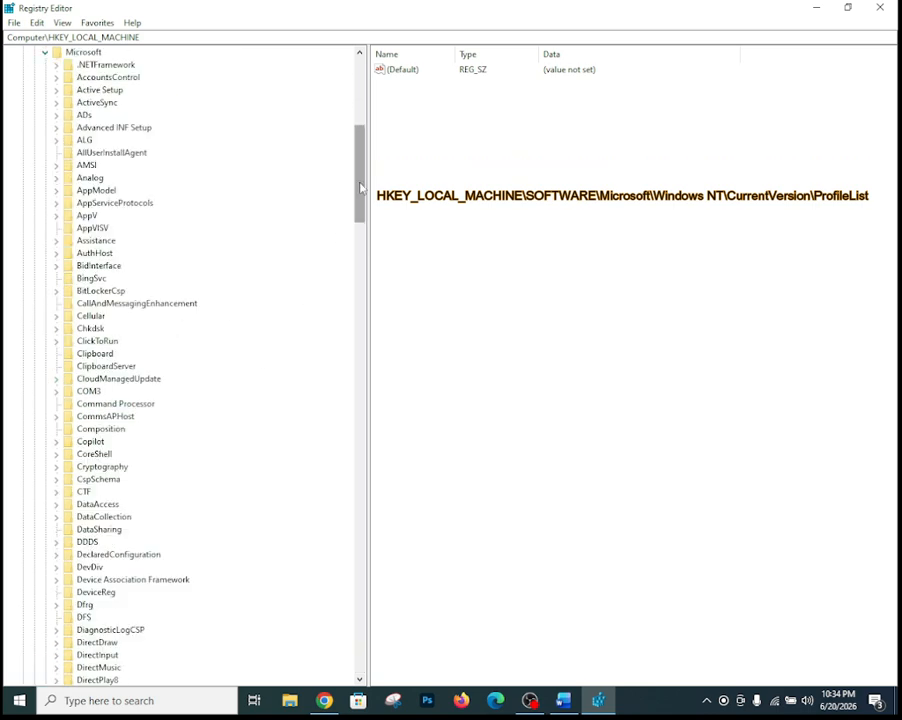
{"action": "left_click_drag", "start_coordinate": [361, 187], "coordinate": [344, 582]}
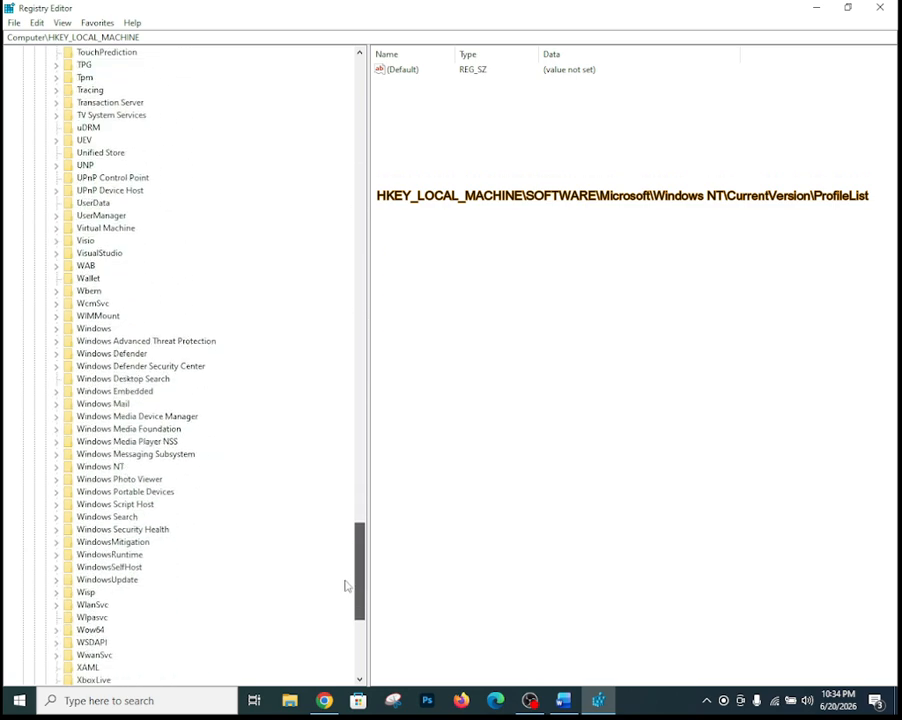
{"action": "left_click", "coordinate": [57, 467]}
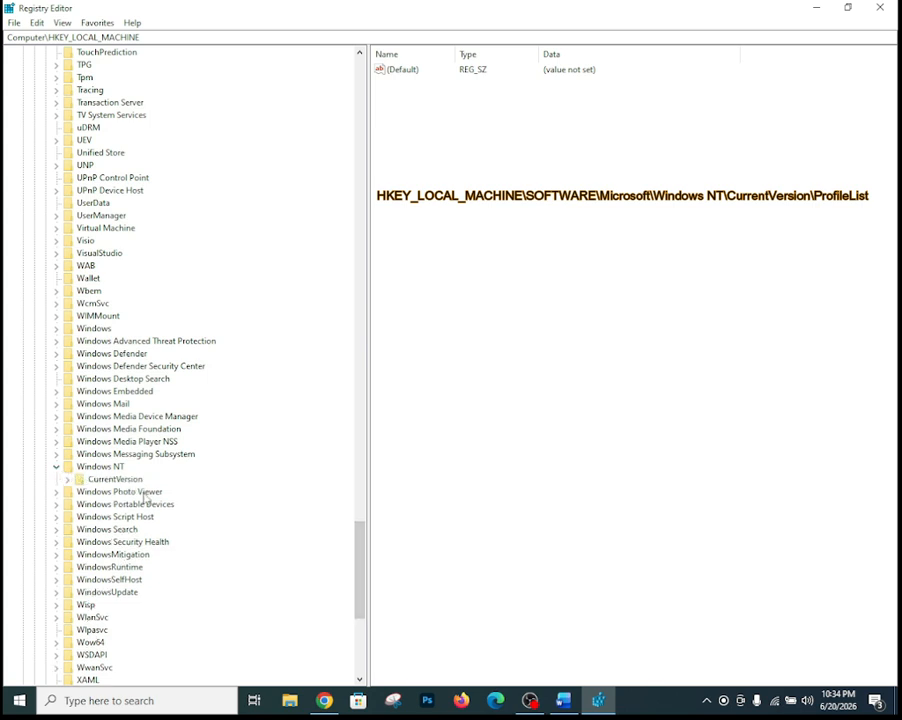
{"action": "left_click", "coordinate": [67, 480]}
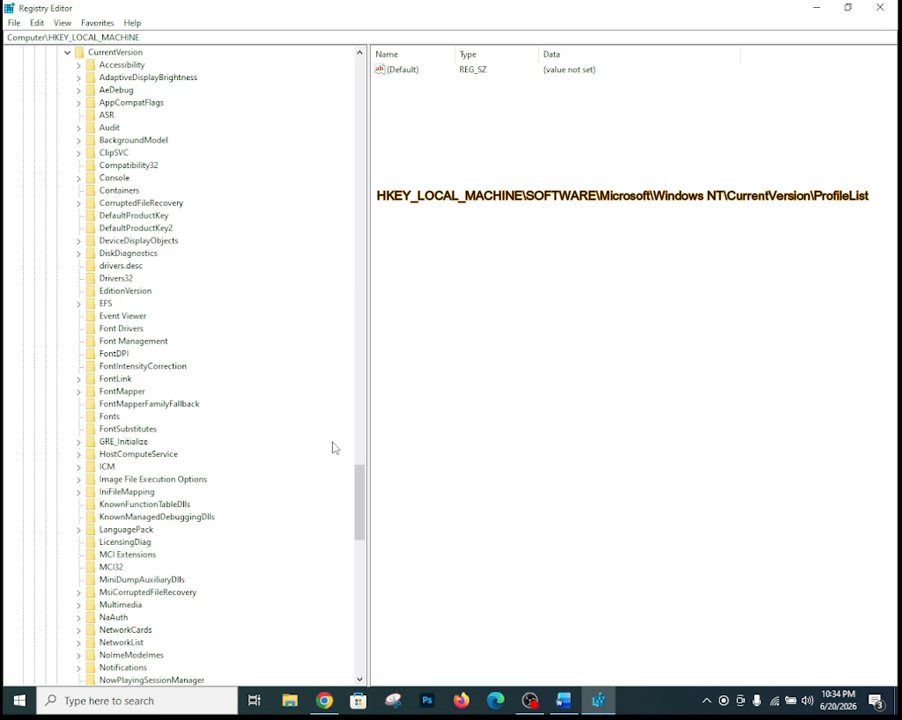
{"action": "left_click_drag", "start_coordinate": [360, 481], "coordinate": [360, 517]}
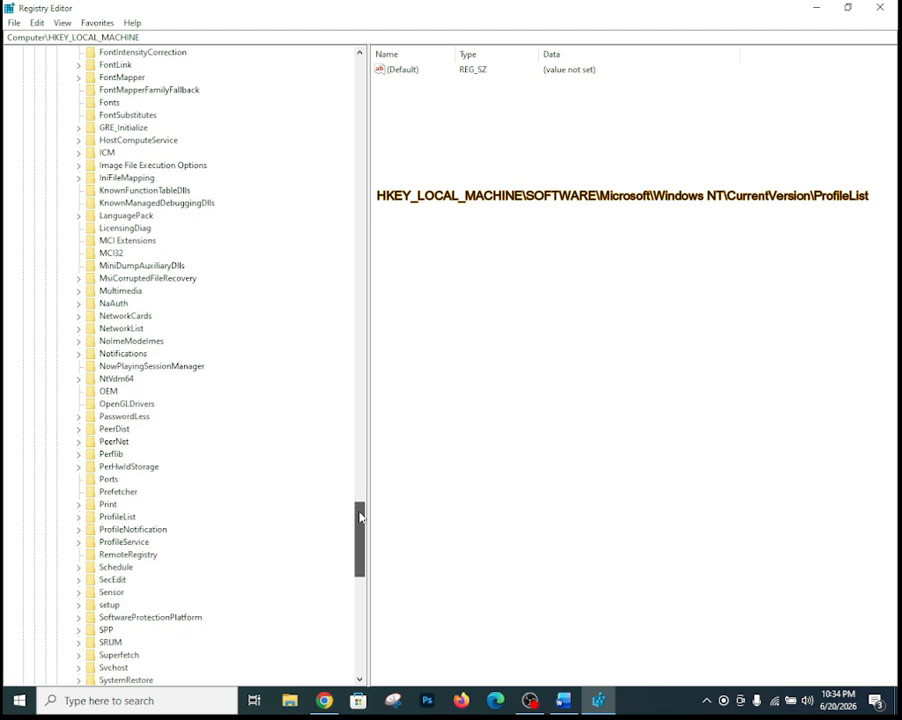
{"action": "left_click", "coordinate": [116, 519]}
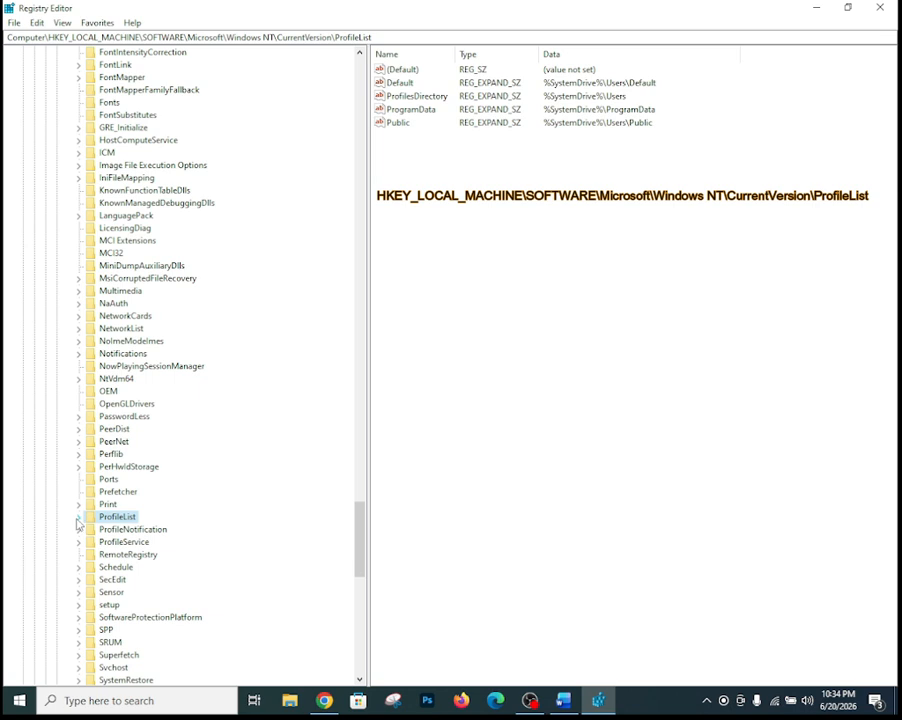
{"action": "left_click", "coordinate": [78, 517]}
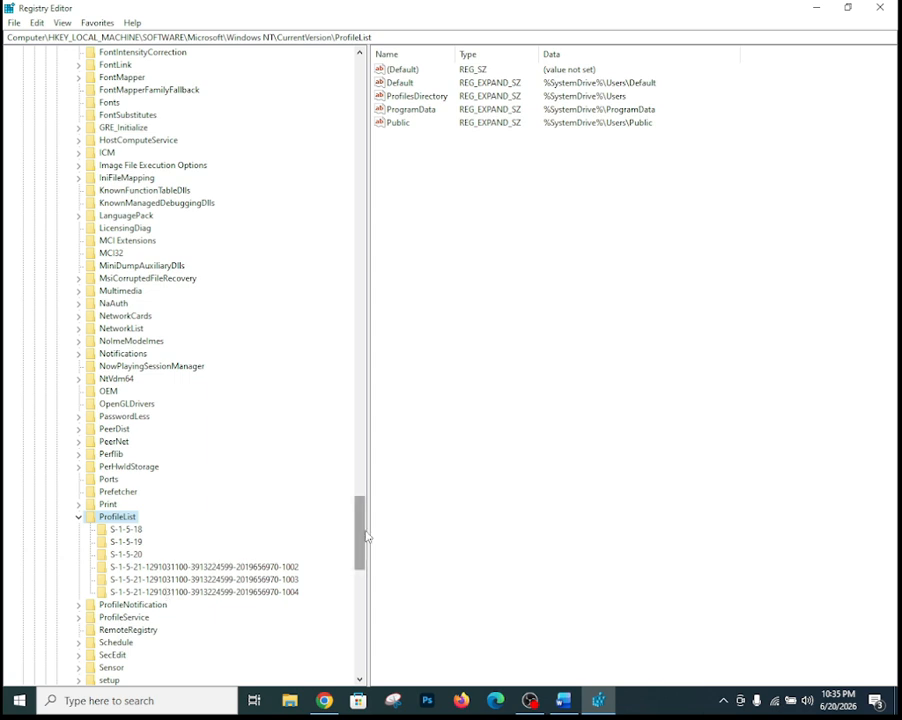
{"action": "left_click_drag", "start_coordinate": [366, 533], "coordinate": [380, 529]}
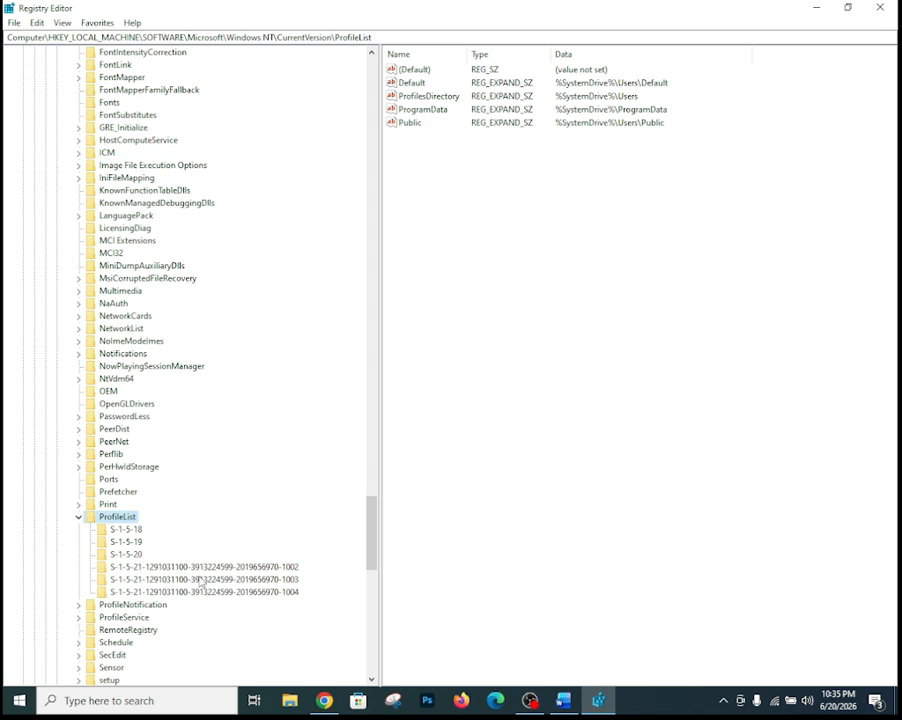
- Select the SID key ending in -1003 and check its ProfileImagePath, briefly comparing with -1004
{"action": "left_click", "coordinate": [200, 580]}
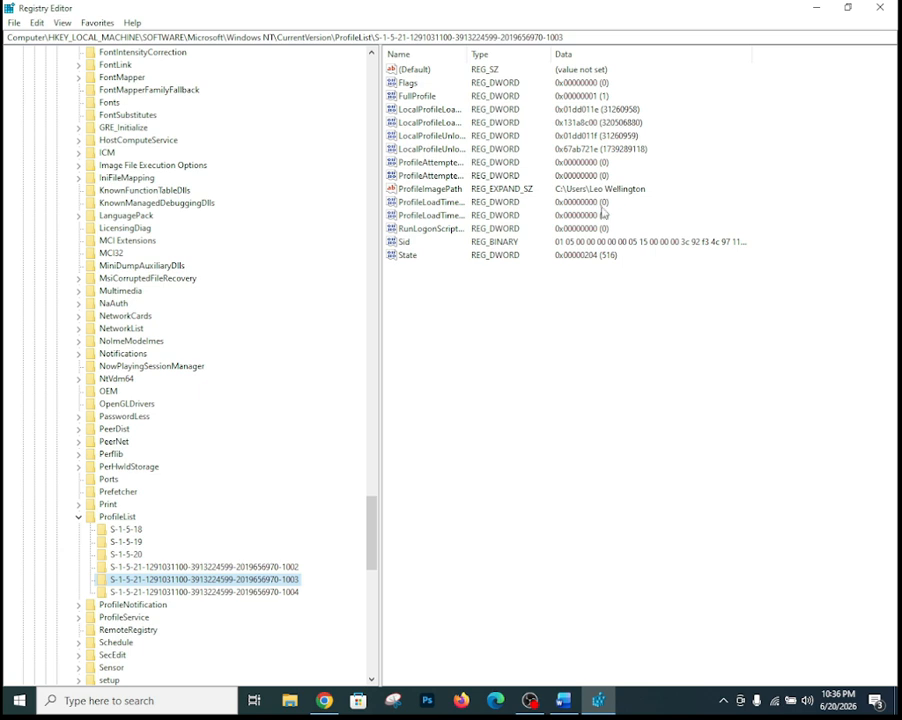
{"action": "key", "text": "alt+Tab"}
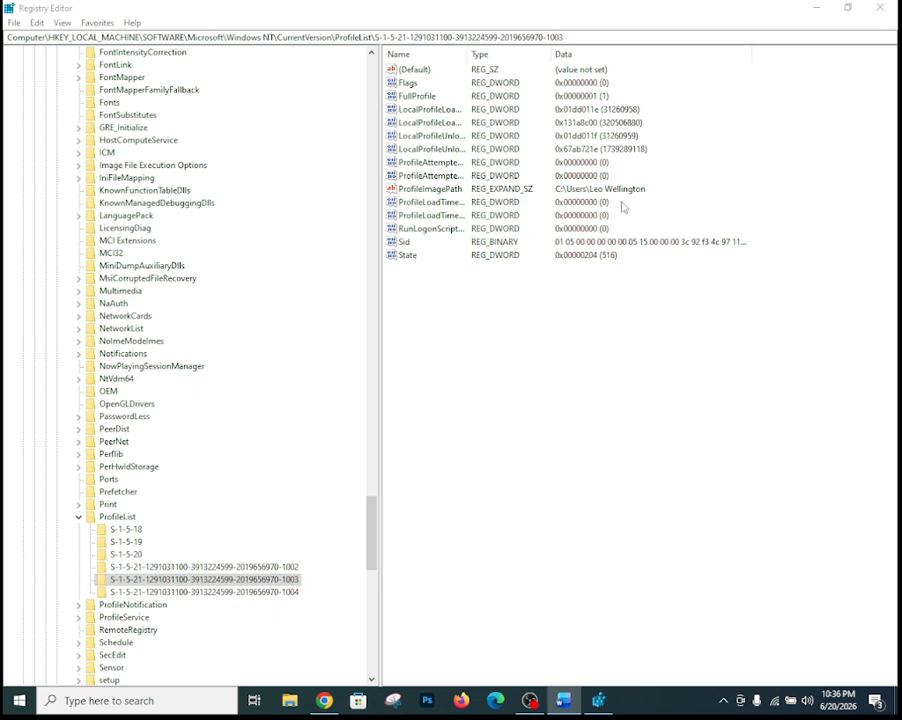
{"action": "left_click", "coordinate": [440, 190]}
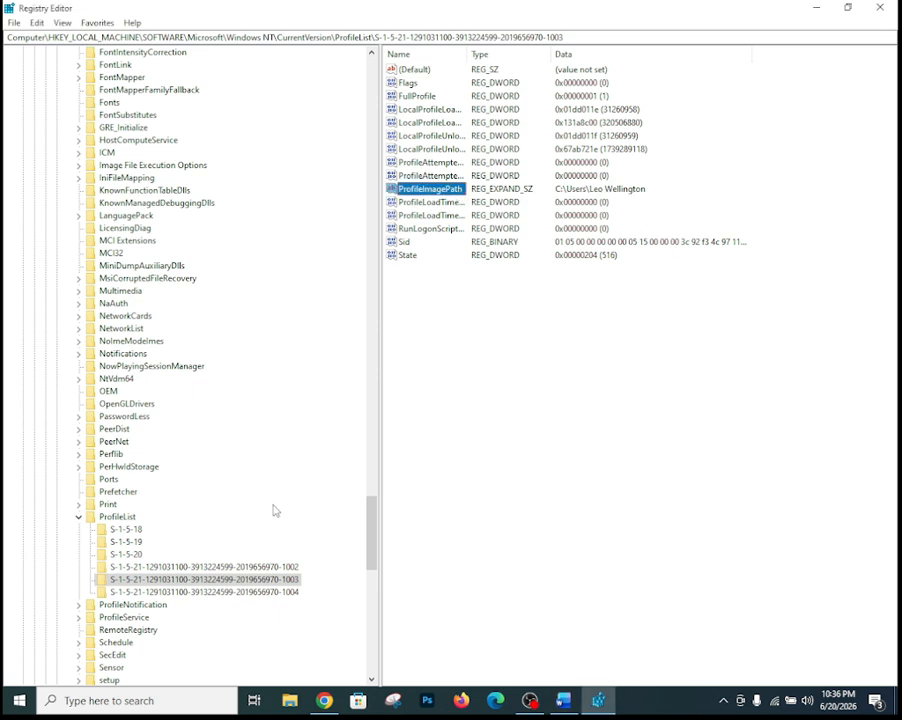
{"action": "left_click", "coordinate": [240, 593]}
{"action": "left_click", "coordinate": [240, 581]}
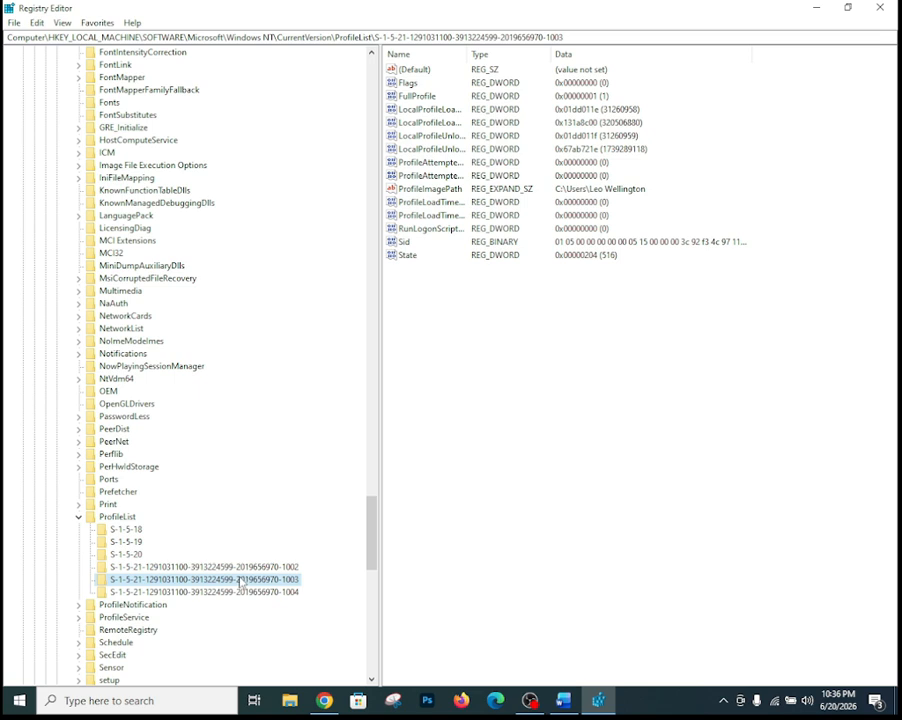
- Export the -1003 SID key as a named backup file into the Windows Profile Rebuild folder
{"action": "right_click", "coordinate": [240, 582]}
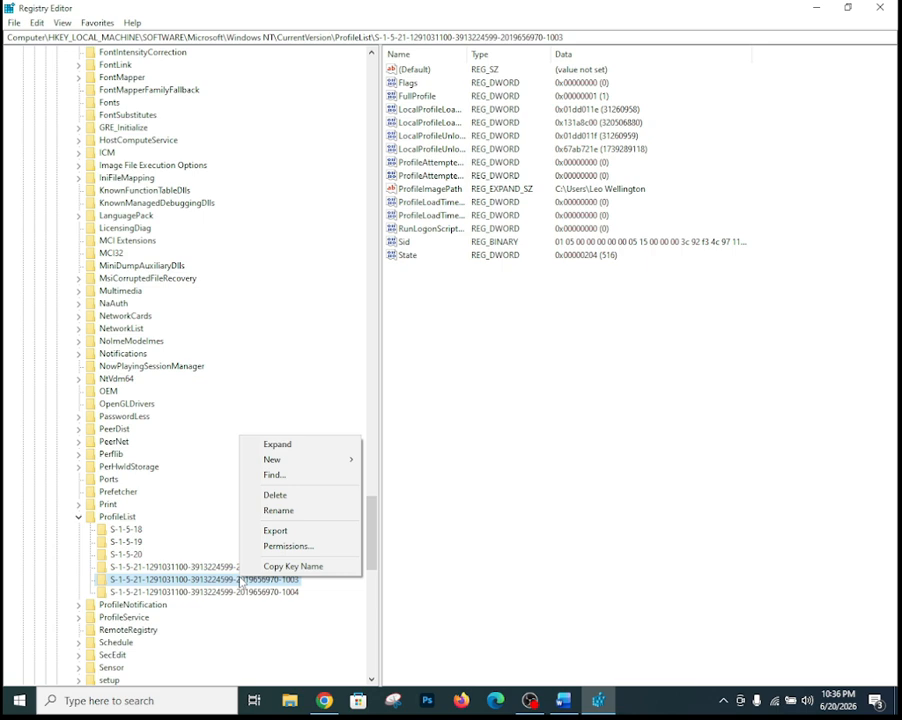
{"action": "left_click", "coordinate": [277, 532]}
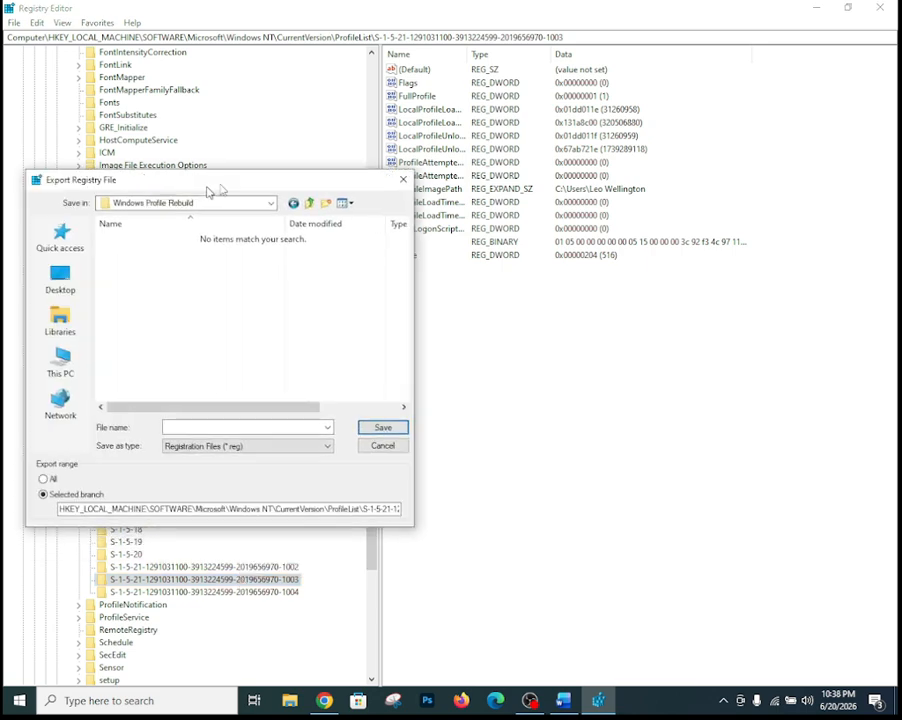
{"action": "left_click_drag", "start_coordinate": [210, 190], "coordinate": [474, 174]}
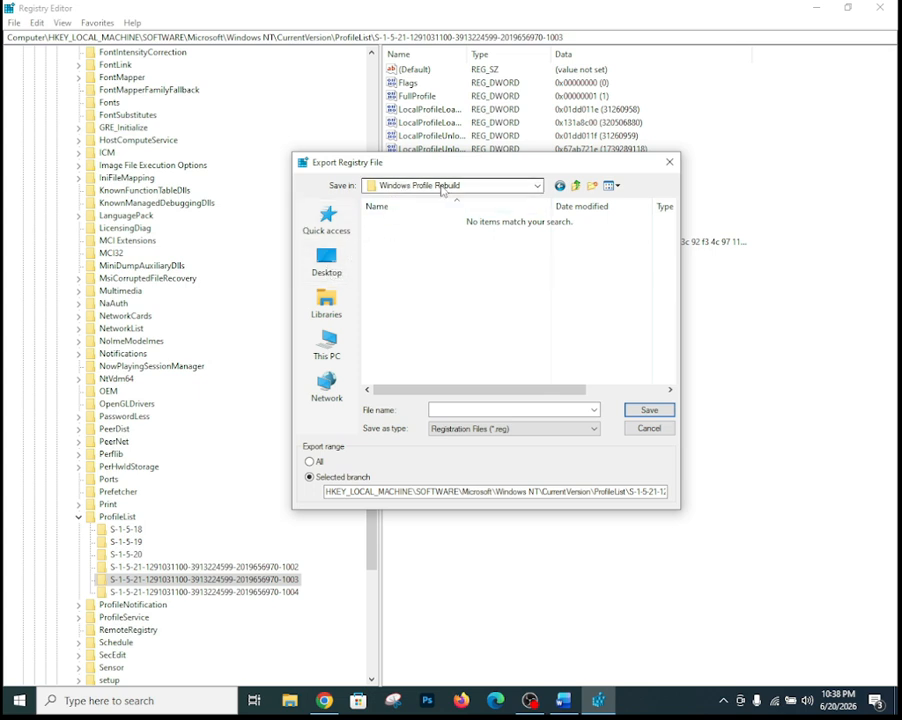
{"action": "left_click", "coordinate": [443, 409]}
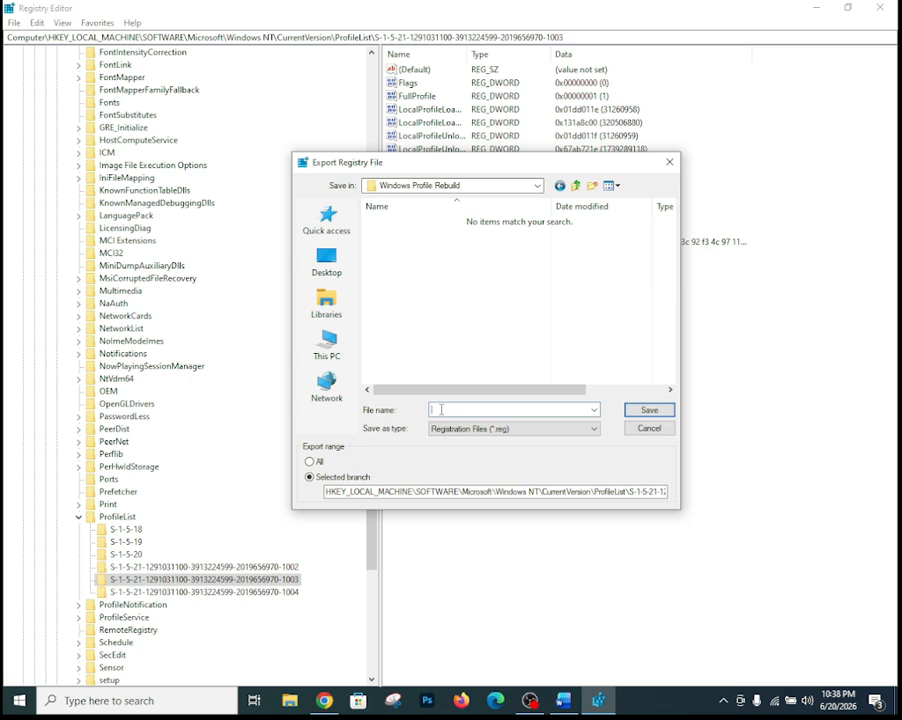
{"action": "left_click", "coordinate": [647, 411]}
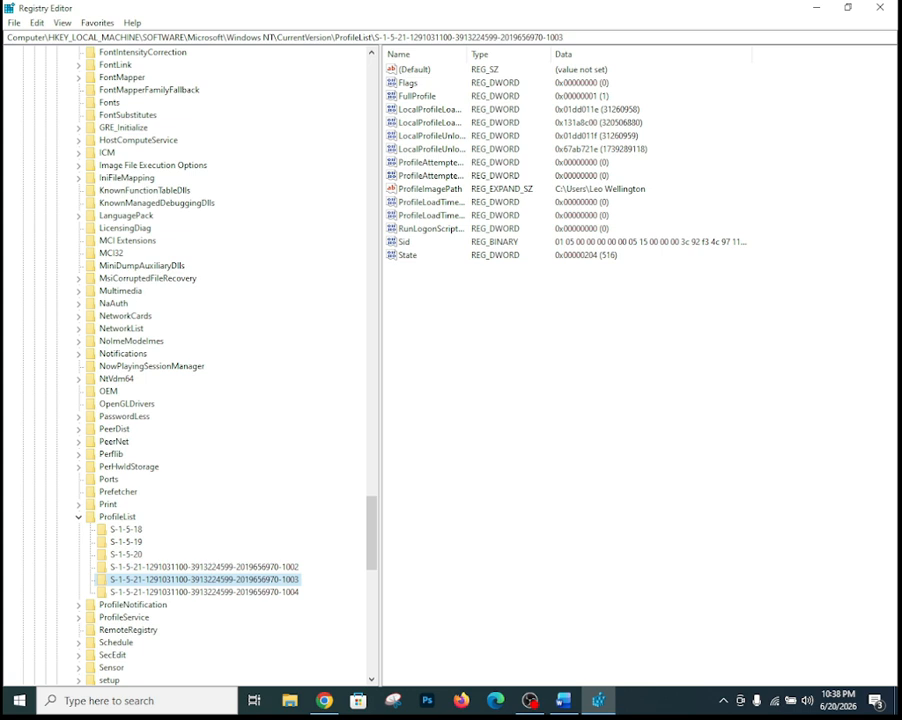
- Rename the -1003 SID key by appending a mistyped .old suffix to its name
{"action": "right_click", "coordinate": [223, 580]}
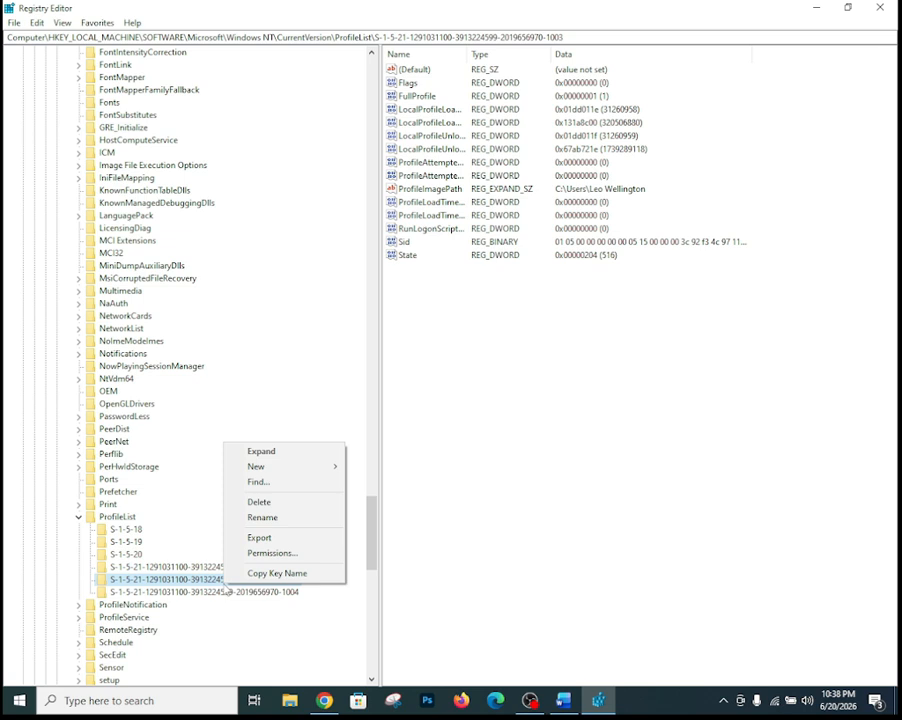
{"action": "left_click", "coordinate": [264, 517]}
{"action": "left_click", "coordinate": [303, 579]}
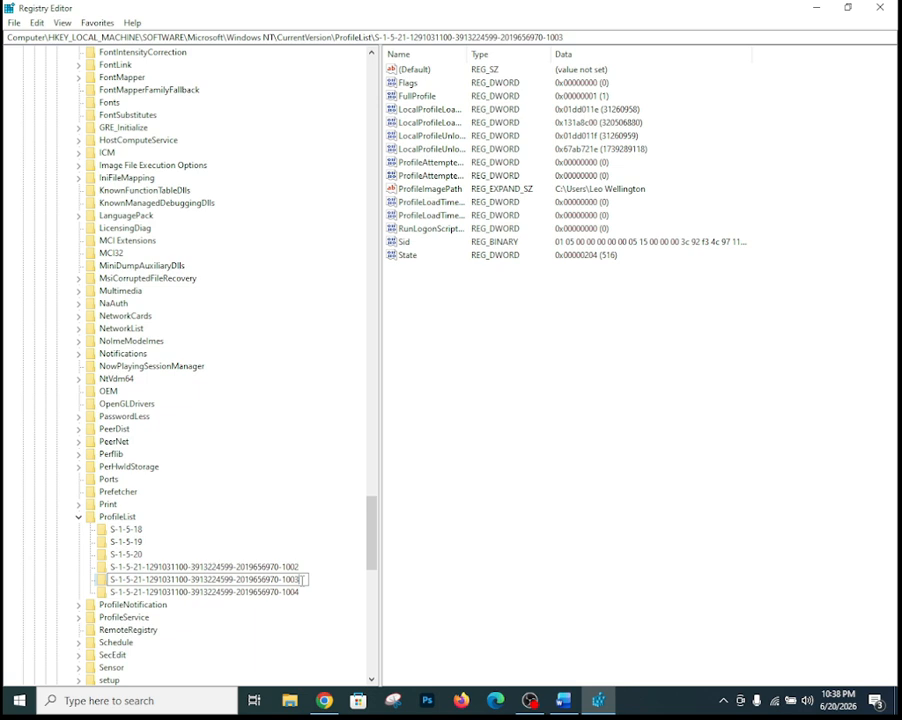
{"action": "type", "text": "."}
{"action": "type", "text": "b"}
{"action": "type", "text": "ld"}
{"action": "key", "text": "Return"}
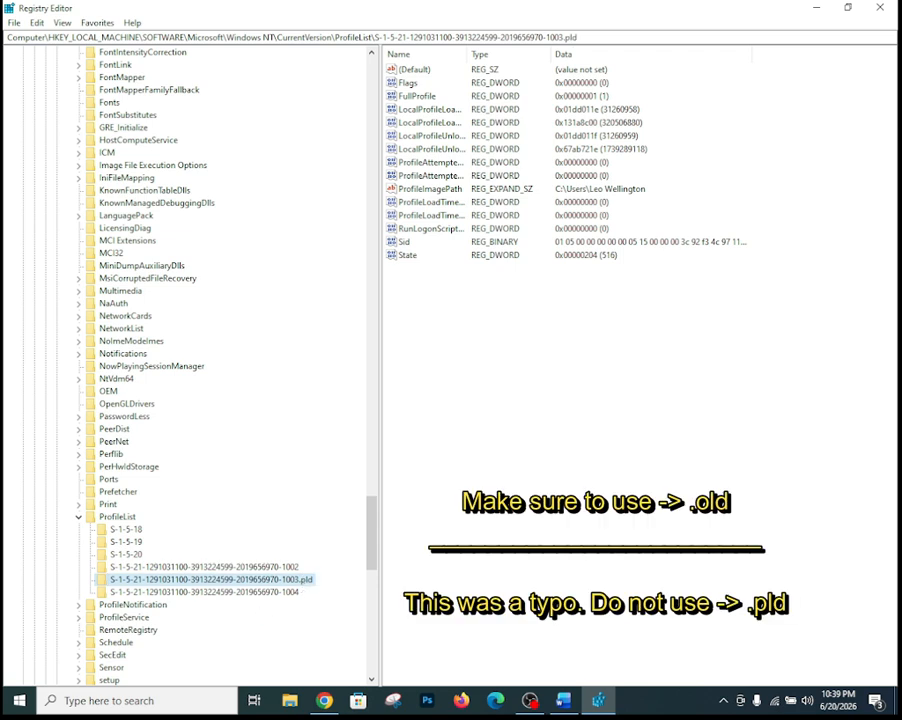
{"action": "key", "text": "alt+Tab"}
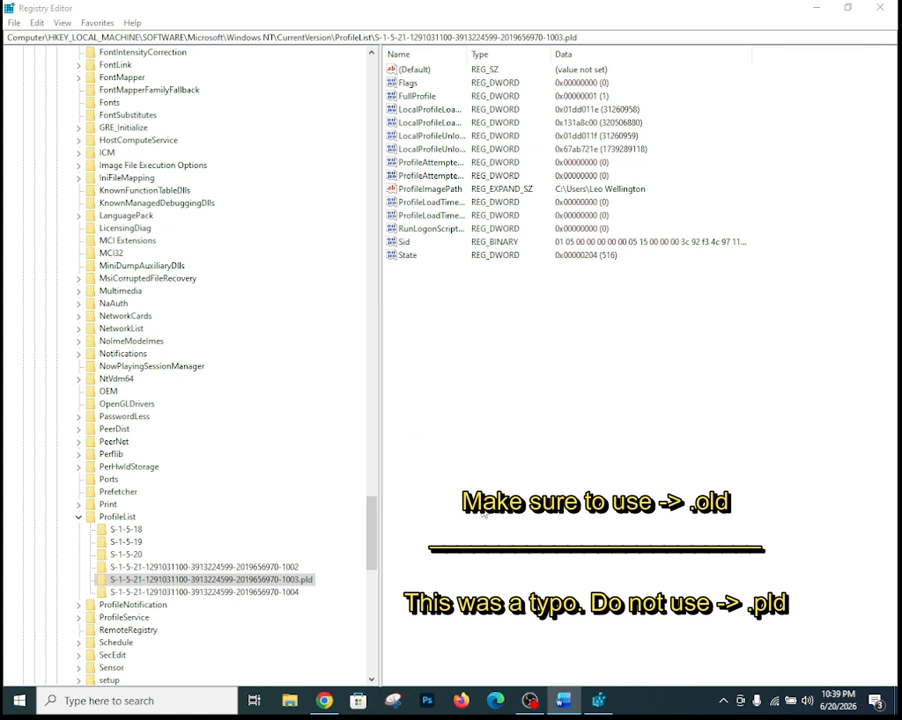
- Close Registry Editor, open C:\Users in File Explorer and select the affected user's profile folder
{"action": "left_click", "coordinate": [881, 8]}
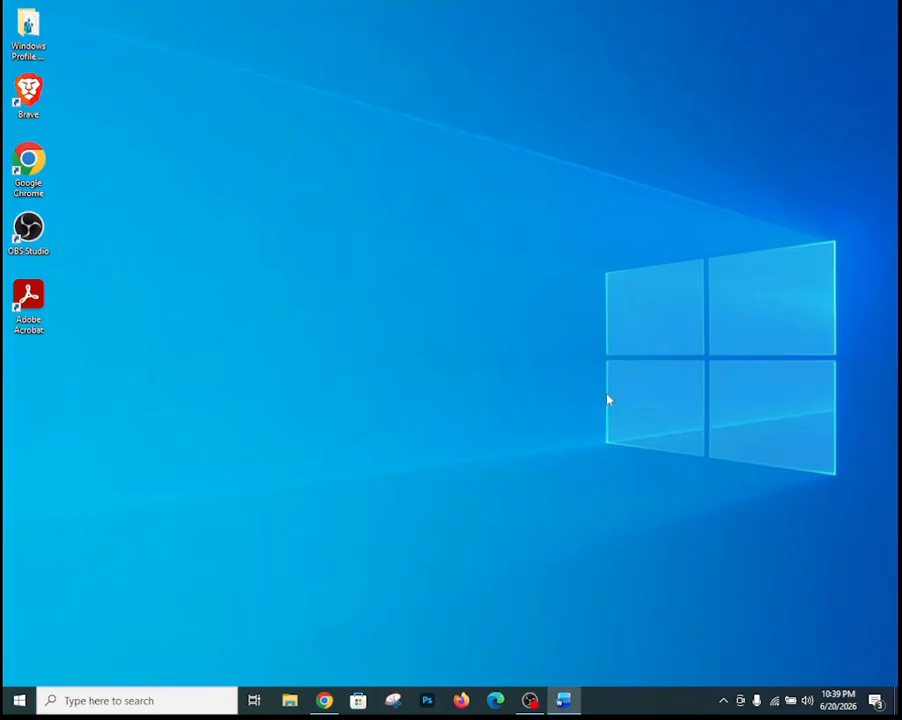
{"action": "left_click", "coordinate": [290, 702]}
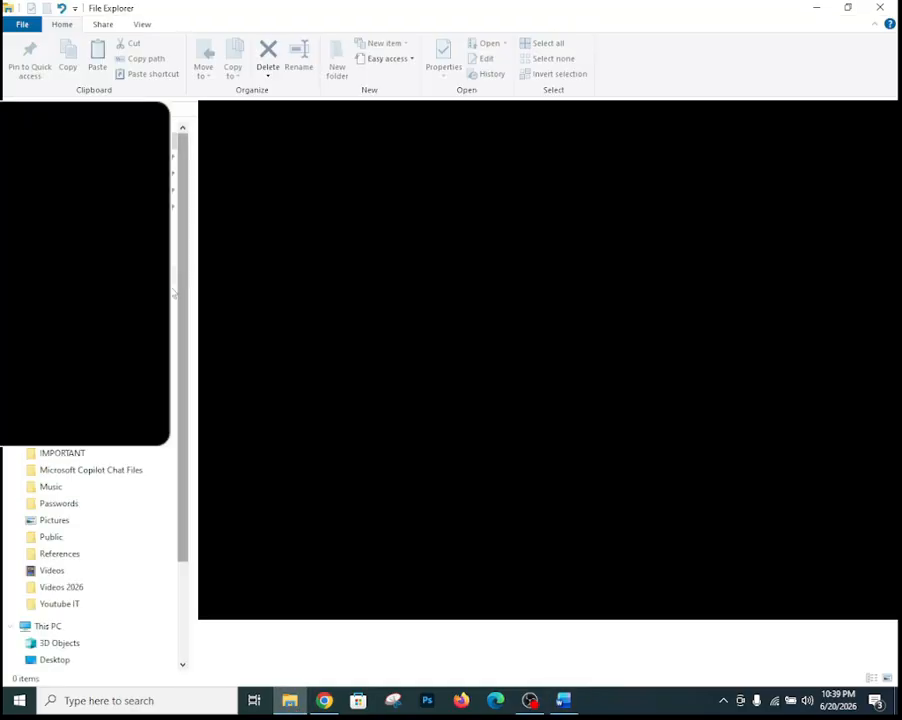
{"action": "scroll", "coordinate": [170, 485], "scroll_direction": "down", "scroll_amount": 2}
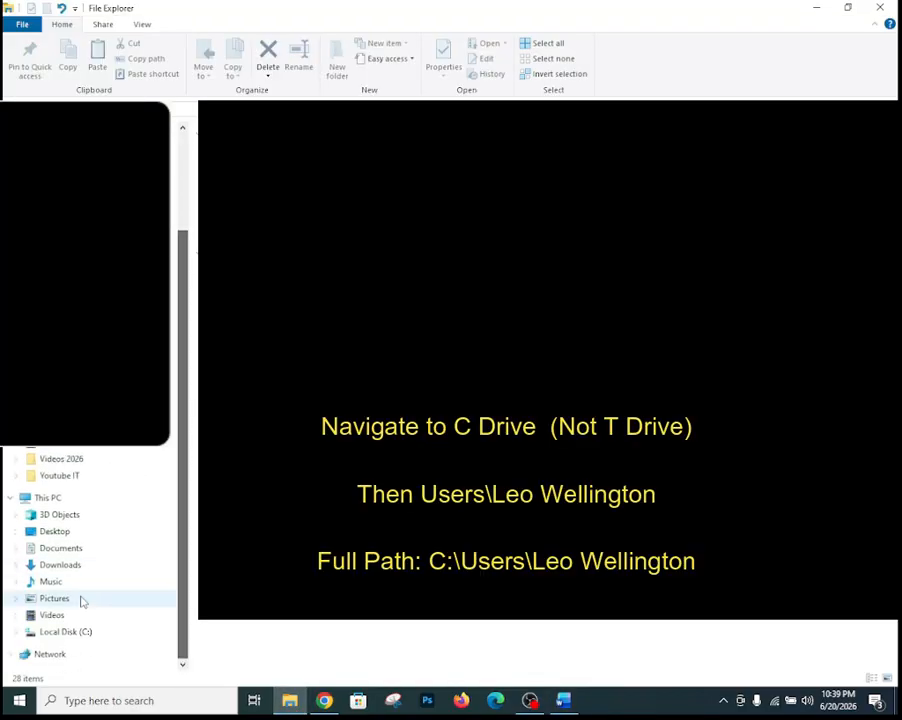
{"action": "left_click", "coordinate": [62, 647]}
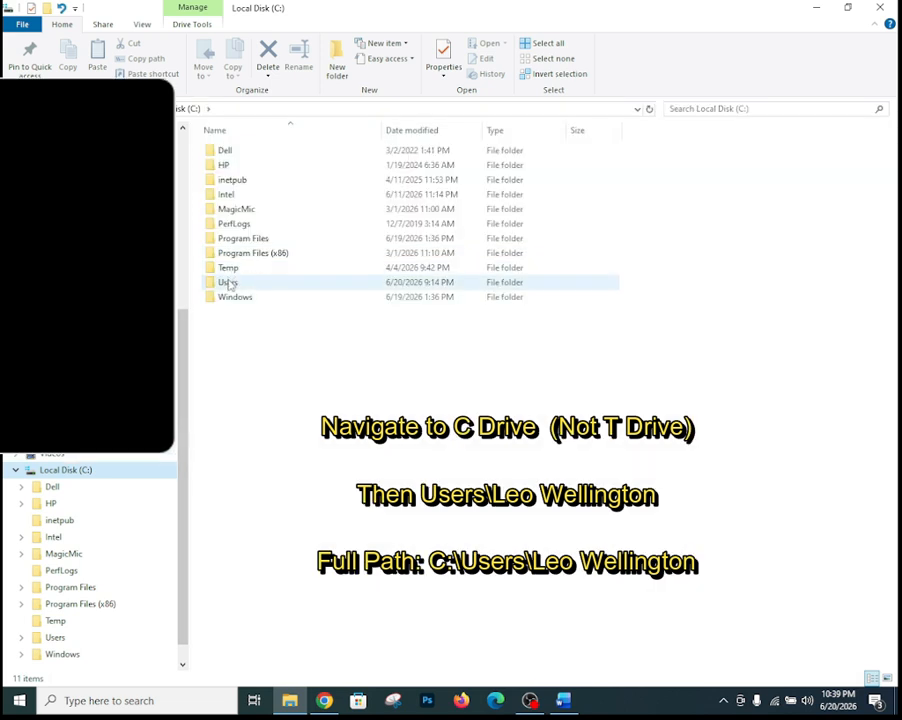
{"action": "left_click", "coordinate": [228, 282]}
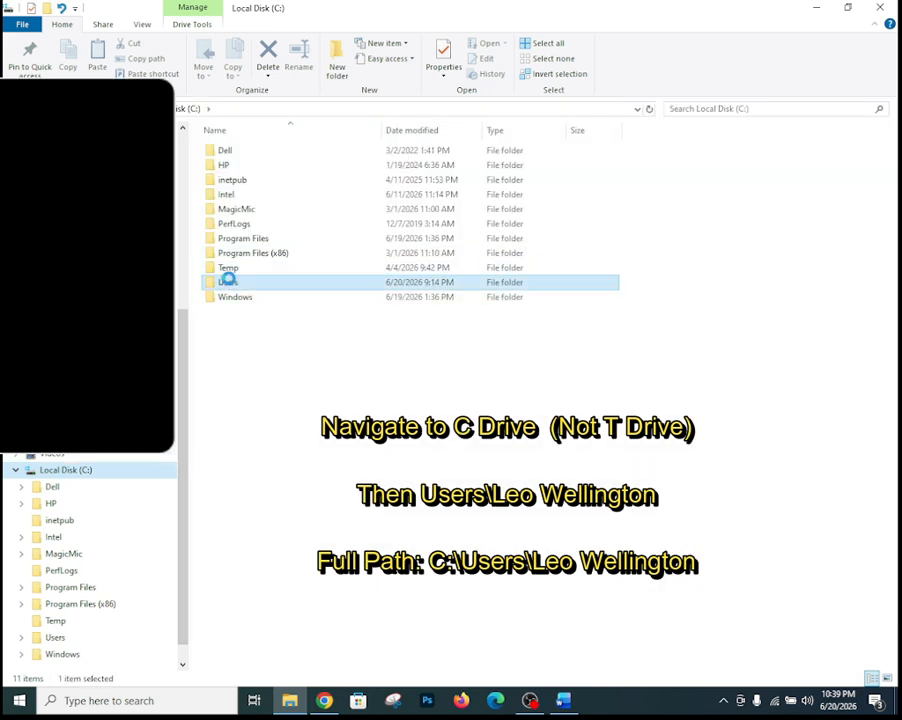
{"action": "double_click", "coordinate": [228, 282]}
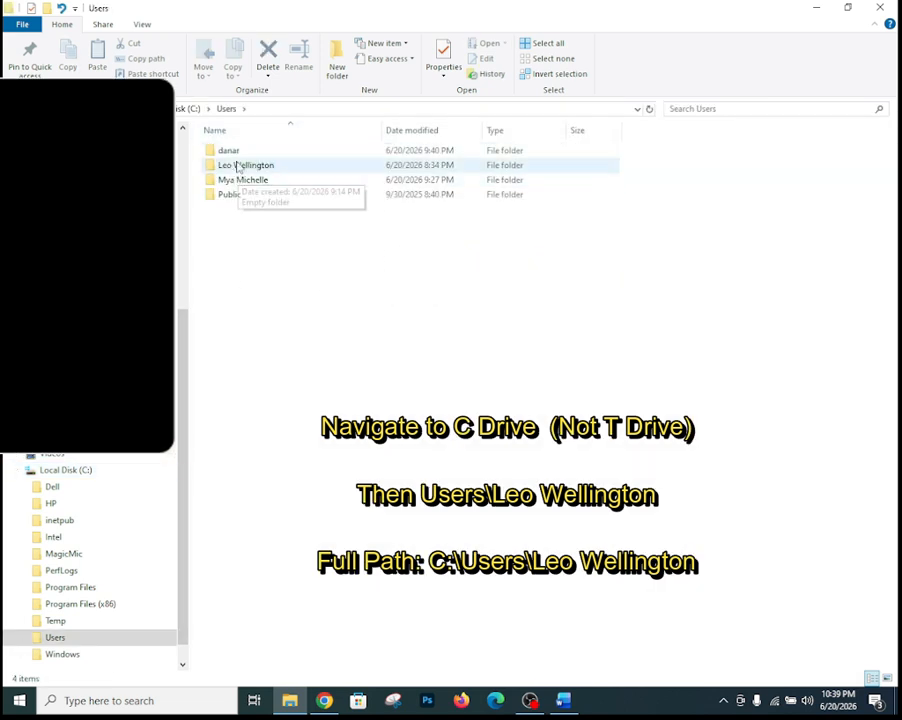
{"action": "key", "text": "alt+Tab"}
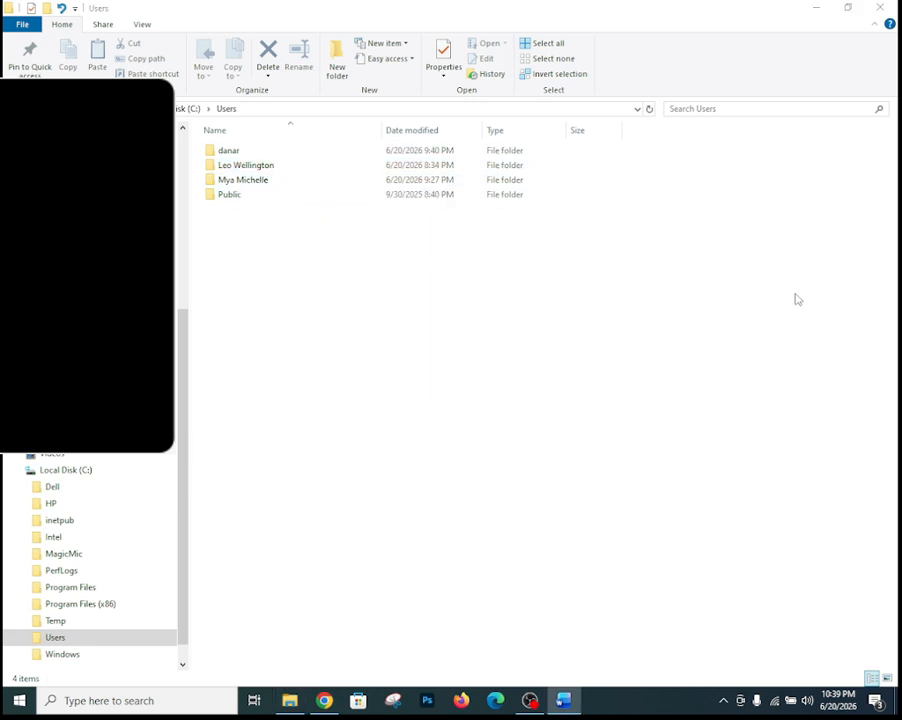
{"action": "left_click", "coordinate": [258, 167]}
- Append '.old' to the affected user's profile folder name, approving the administrator permission prompt
{"action": "right_click", "coordinate": [263, 168]}
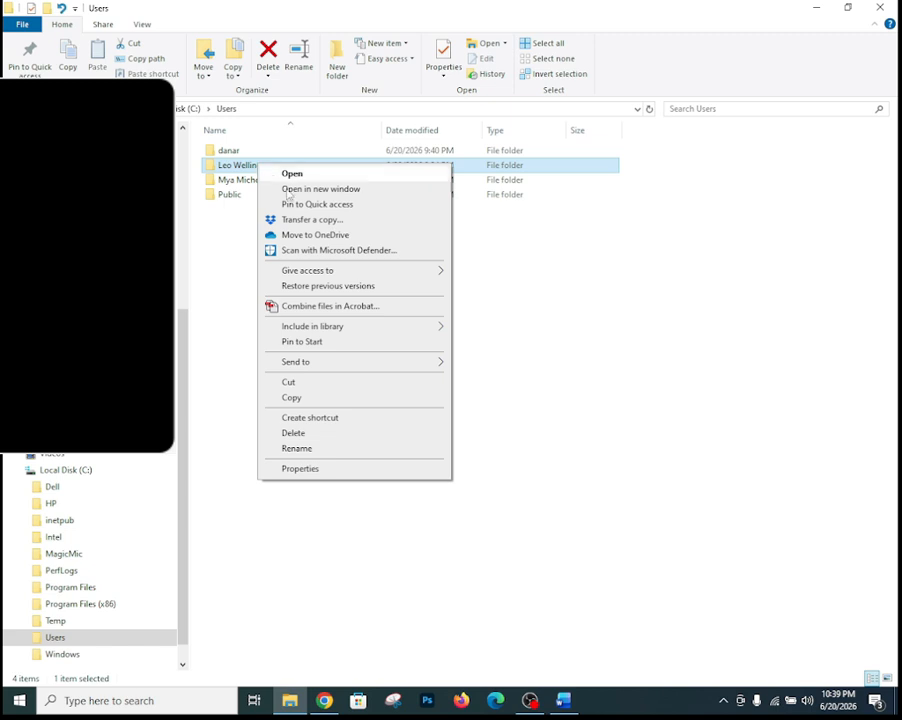
{"action": "left_click", "coordinate": [285, 449]}
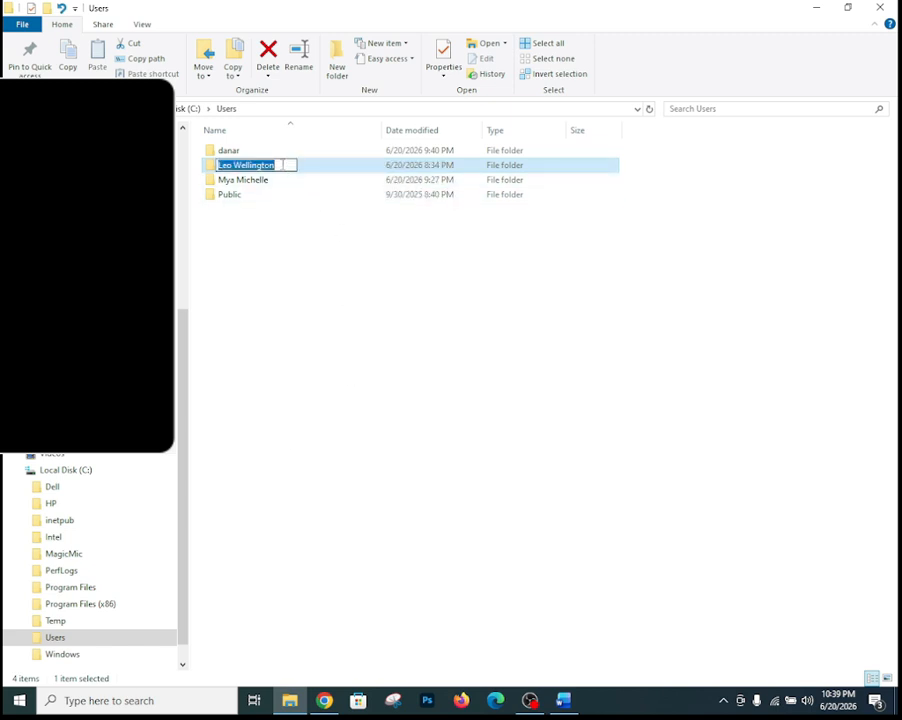
{"action": "left_click", "coordinate": [283, 165]}
{"action": "type", "text": "."}
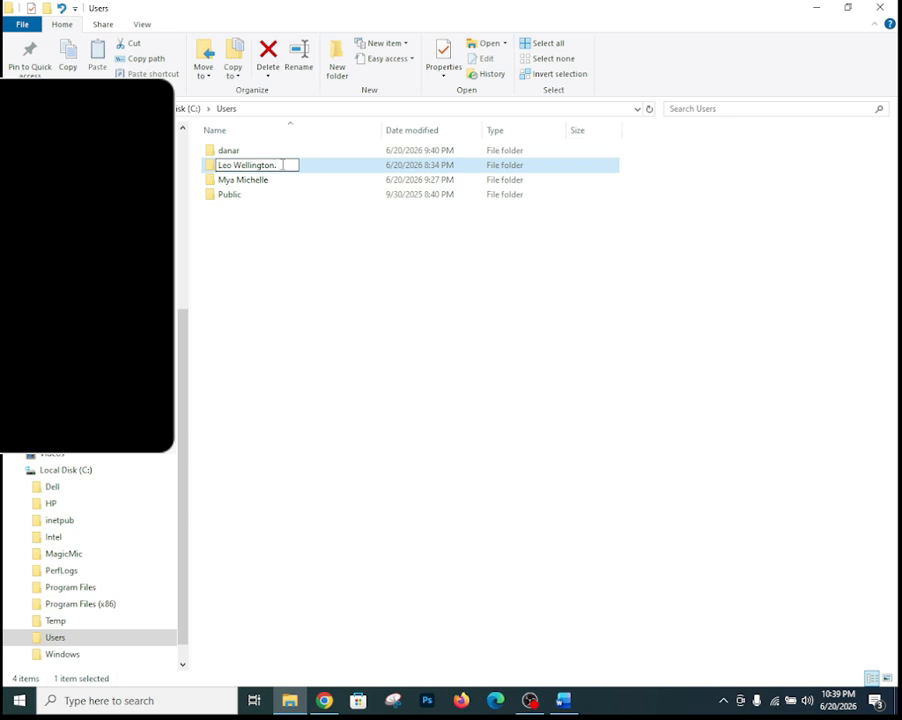
{"action": "type", "text": "old"}
{"action": "key", "text": "Return"}
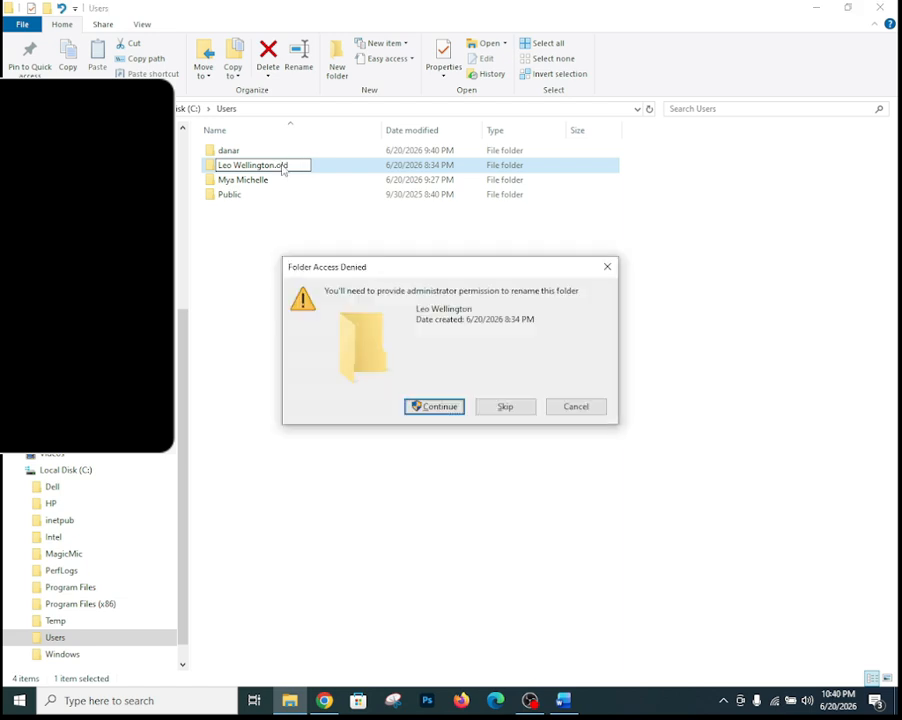
{"action": "left_click", "coordinate": [431, 408]}
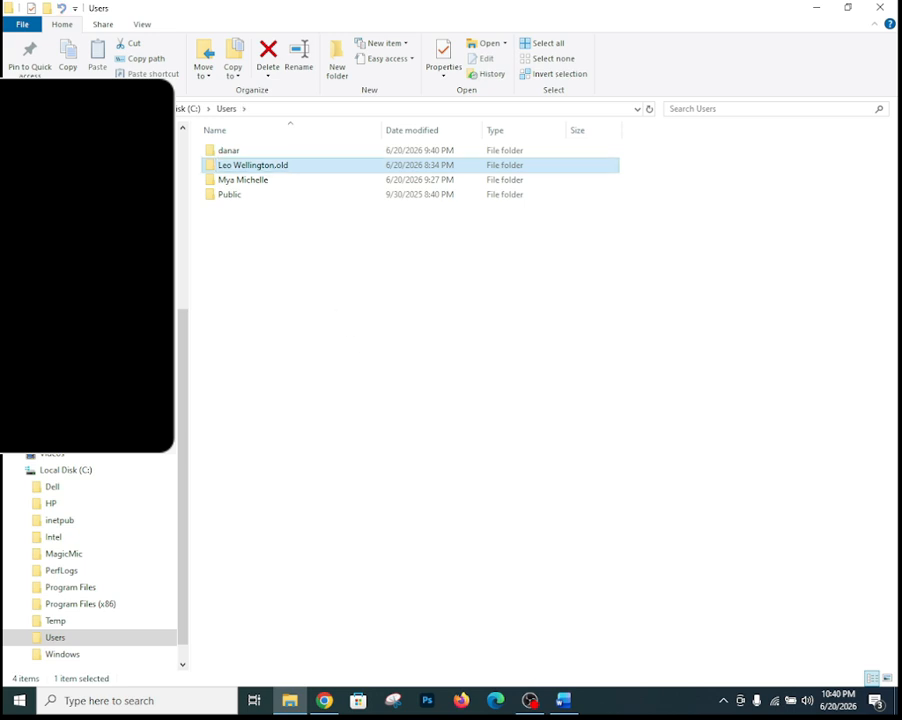
{"action": "key", "text": "alt+Tab"}
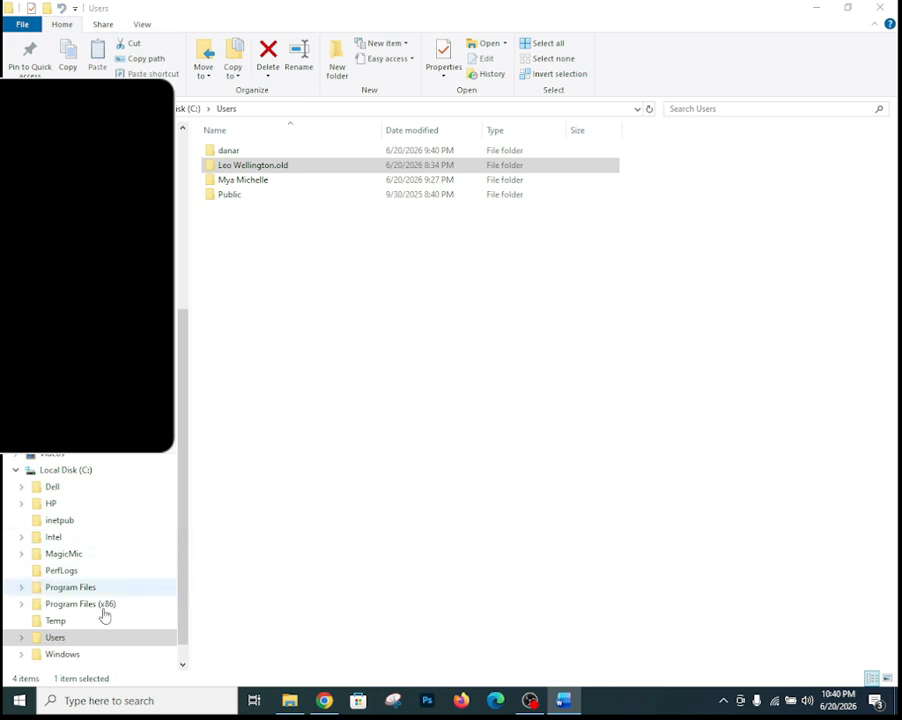
- Restart Windows 10 from the Start button's Shut down or sign out menu
{"action": "left_click", "coordinate": [533, 705]}
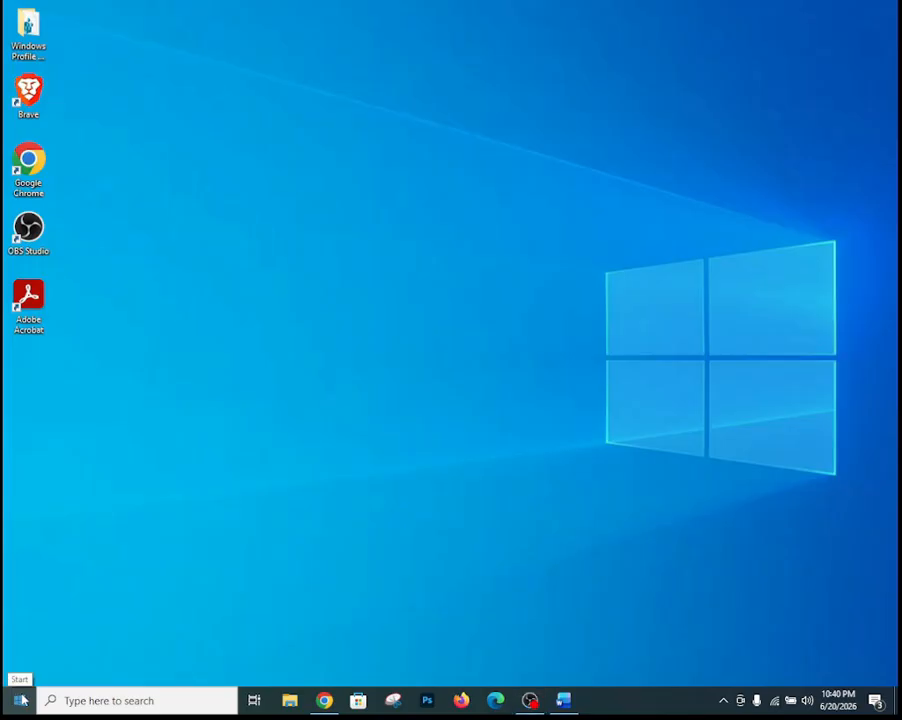
{"action": "right_click", "coordinate": [20, 700]}
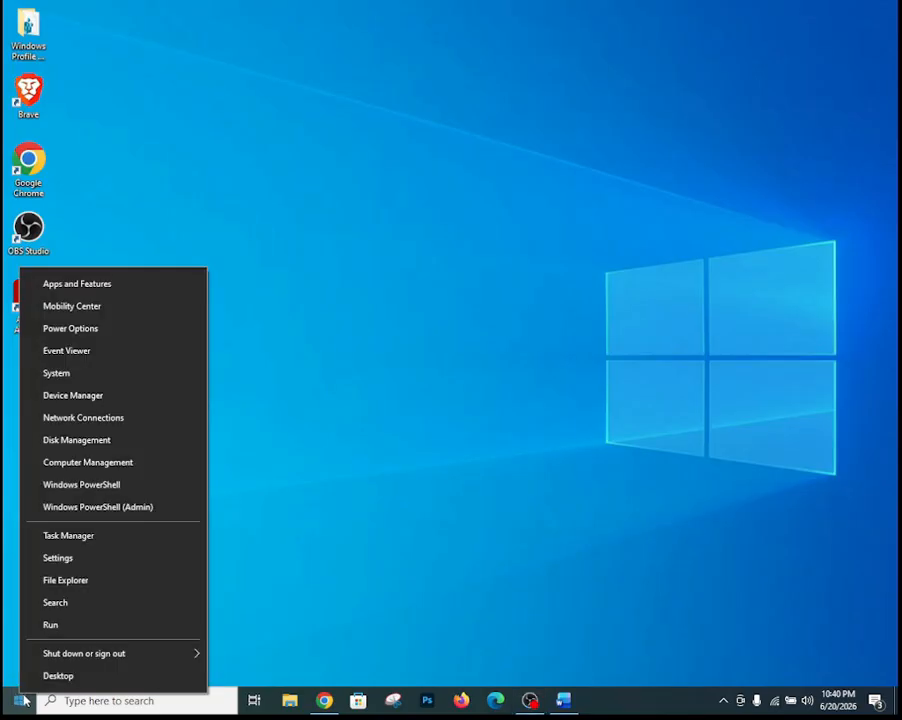
{"action": "mouse_move", "coordinate": [166, 653]}
{"action": "left_click", "coordinate": [240, 649]}
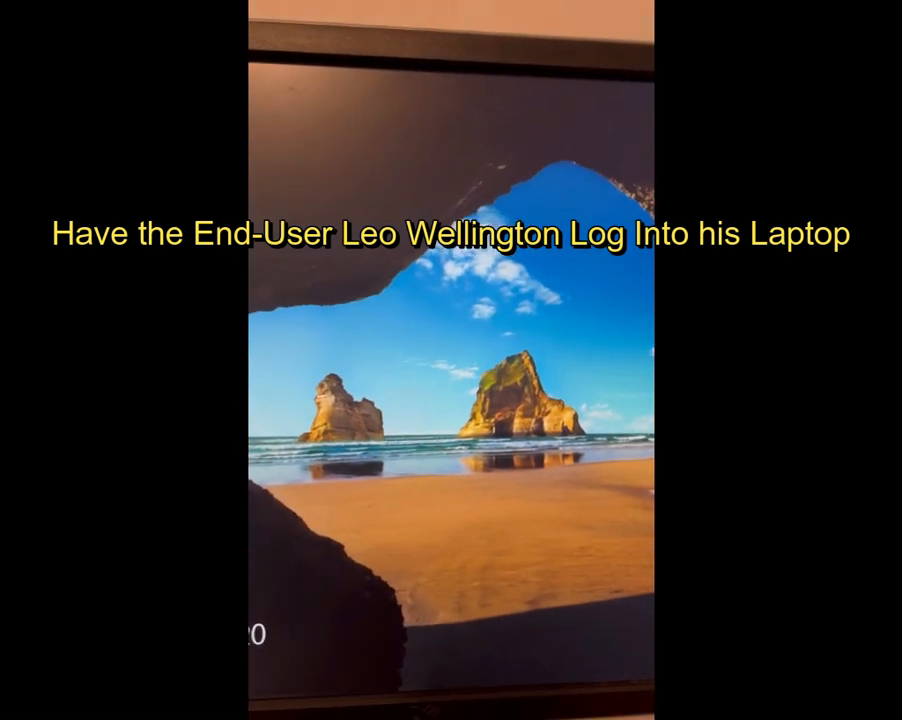
- Dismiss the lock screen to bring up the affected user's sign-in screen
{"action": "left_click", "coordinate": [519, 425]}
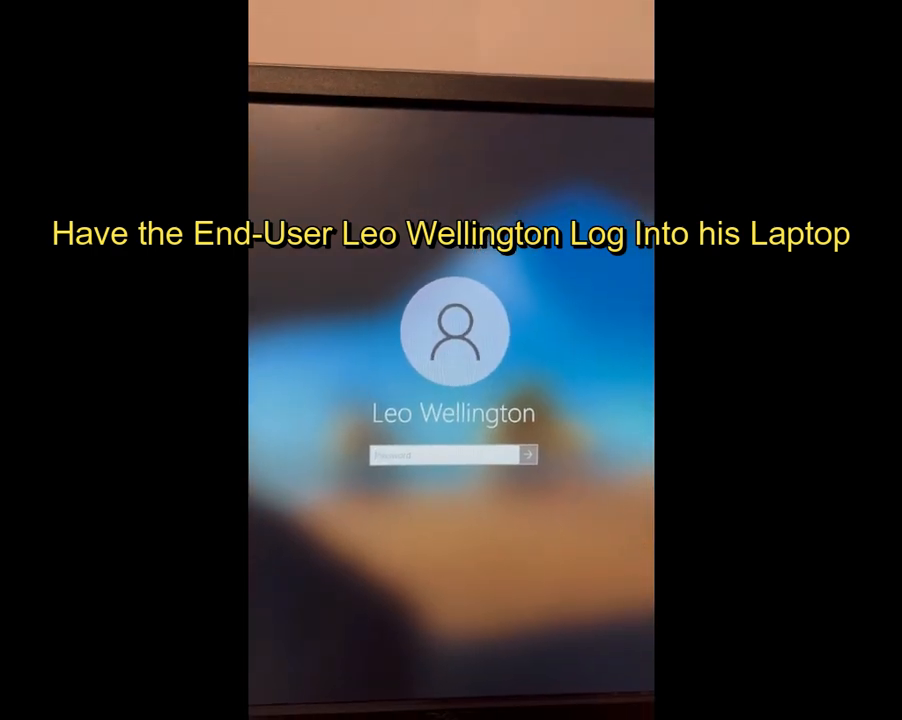